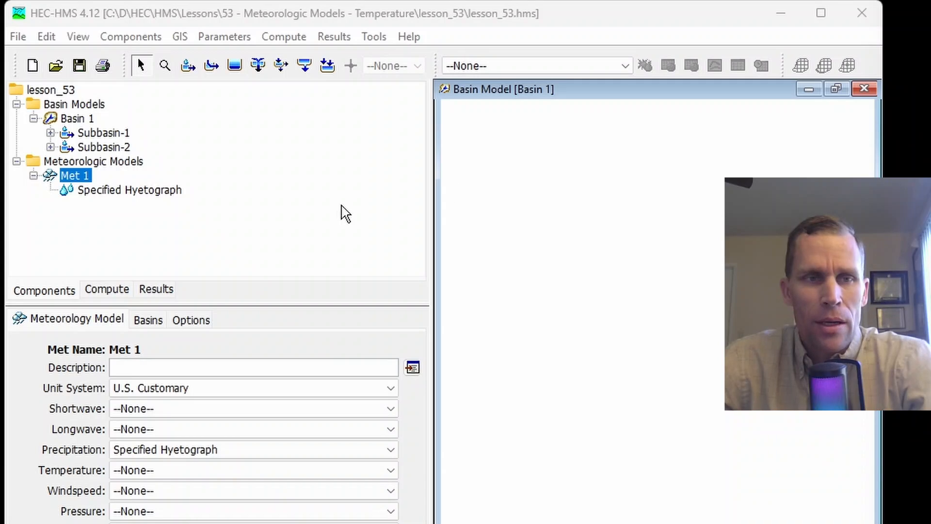
Review the Basin 1 model and check which basin models have their subbasins included in the Met 1 meteorologic model
{"action": "left_click", "coordinate": [294, 12]}
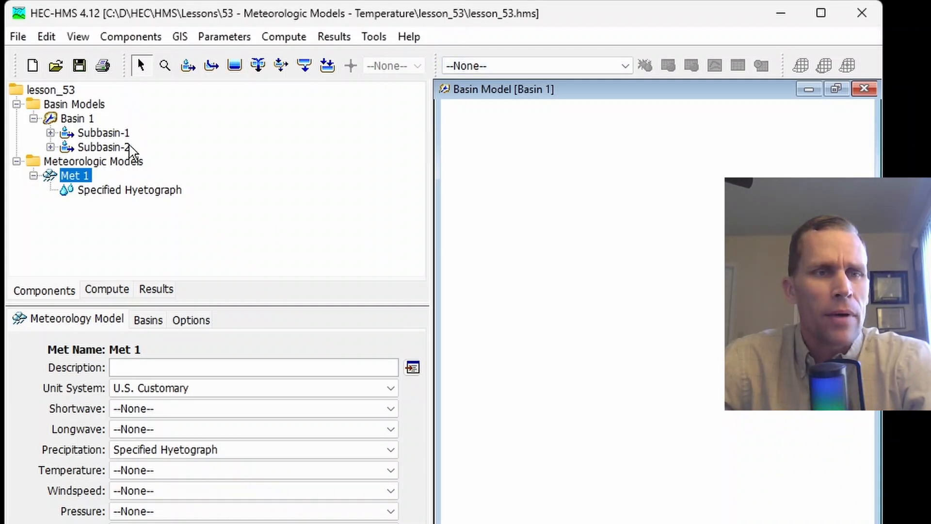
{"action": "left_click", "coordinate": [78, 119]}
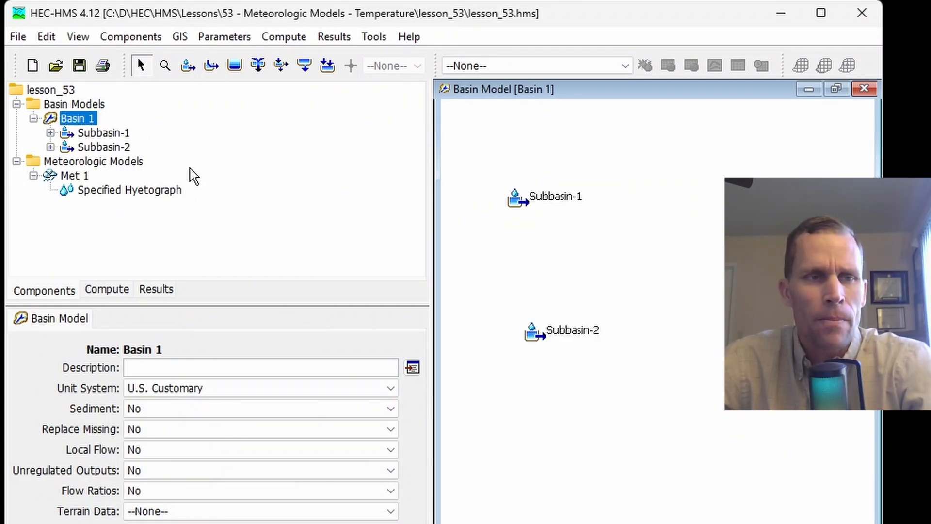
{"action": "left_click", "coordinate": [75, 178]}
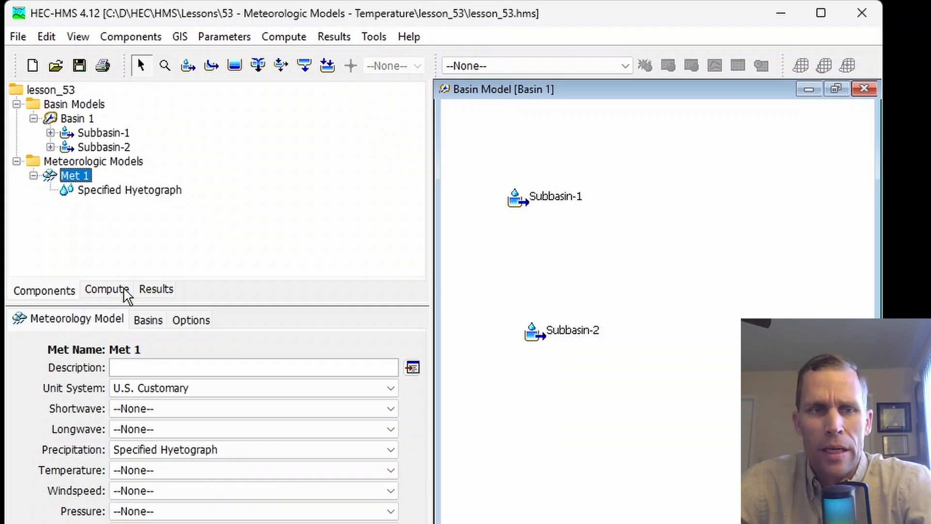
{"action": "left_click", "coordinate": [149, 323]}
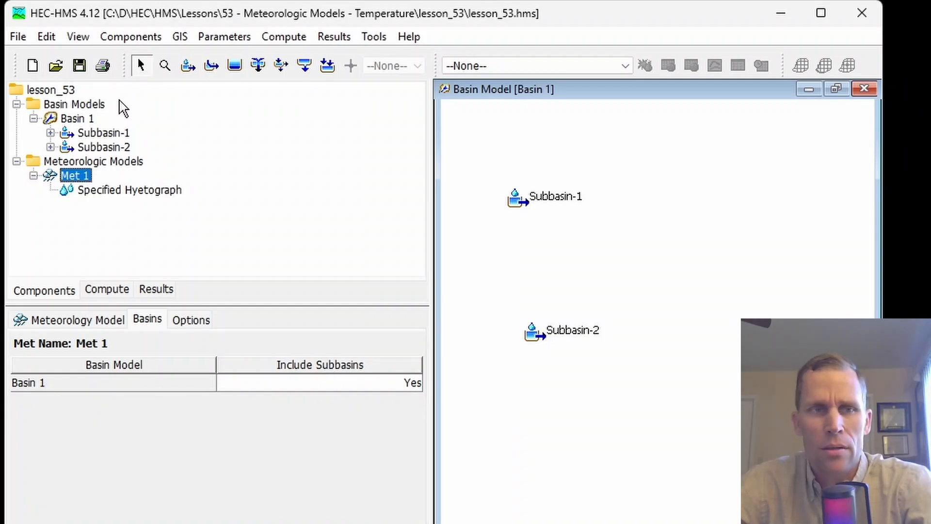
{"action": "left_click", "coordinate": [86, 320]}
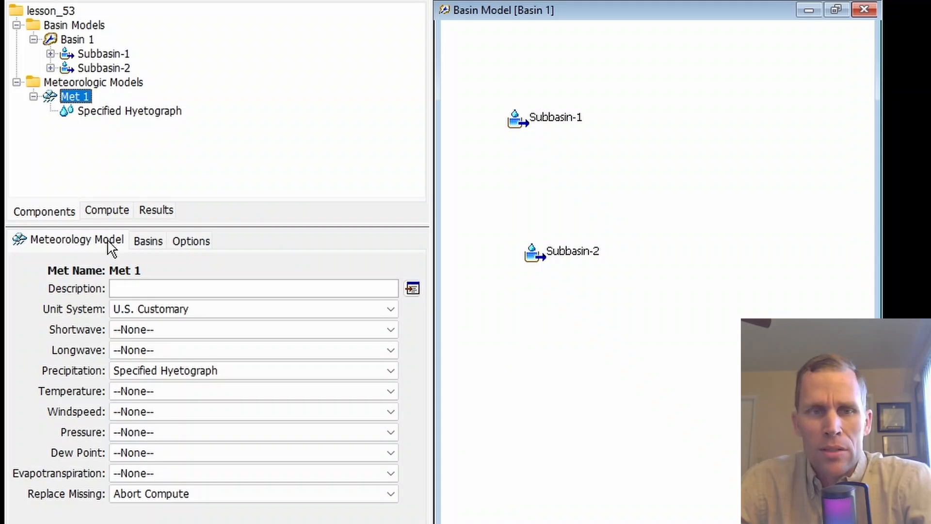
Set the temperature method of Met 1 to Gridded Temperature and open its settings
{"action": "left_click", "coordinate": [160, 401]}
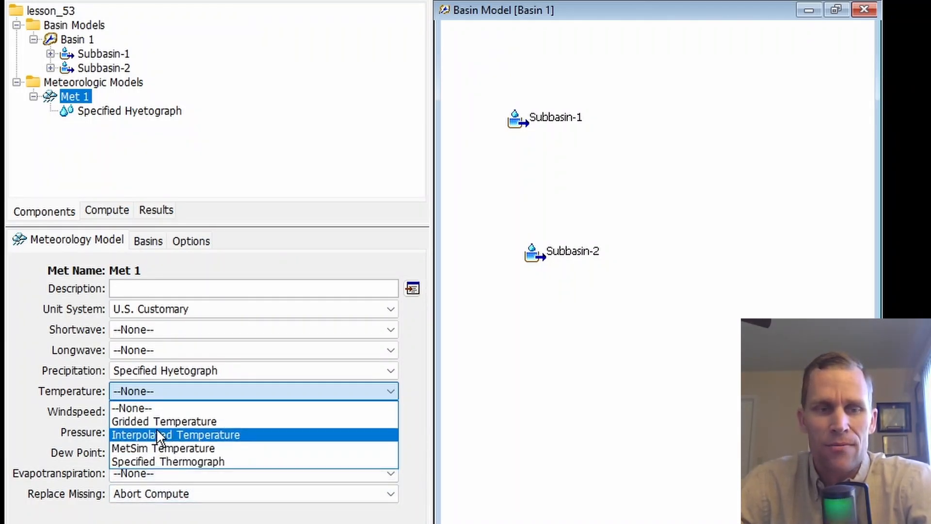
{"action": "left_click", "coordinate": [533, 354]}
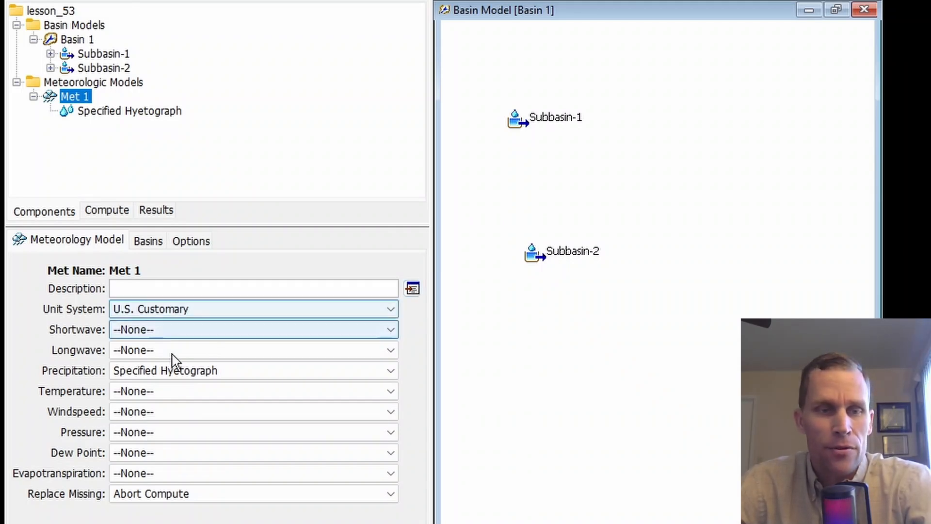
{"action": "left_click", "coordinate": [177, 392]}
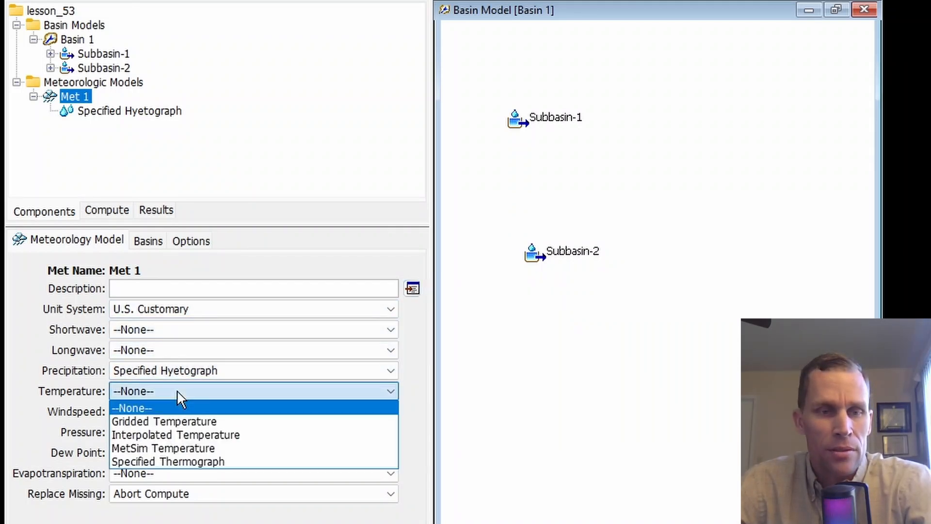
{"action": "left_click", "coordinate": [193, 420]}
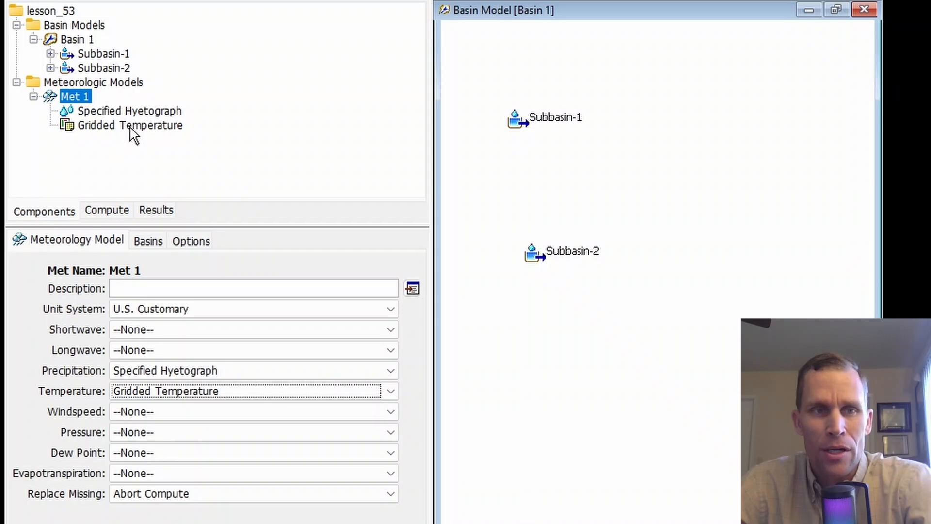
{"action": "left_click", "coordinate": [109, 127]}
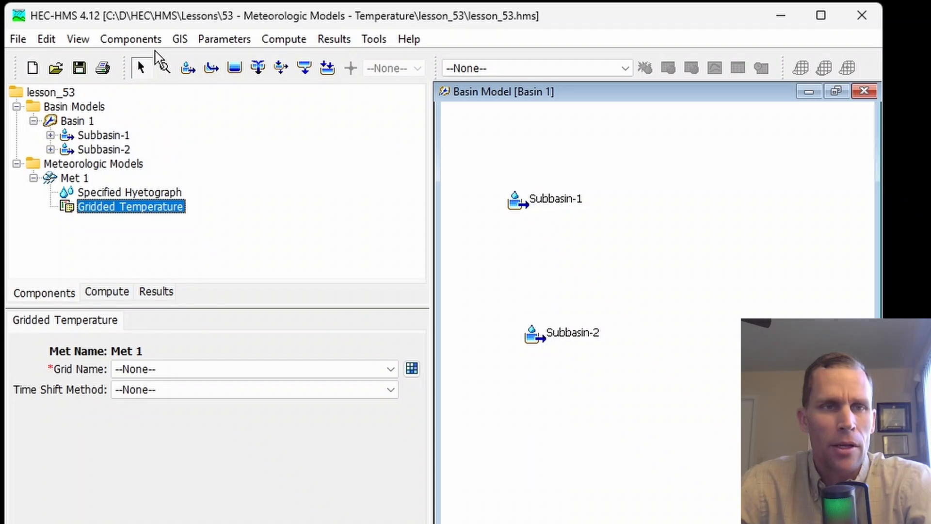
Create a temperature gridset named temp_grid_basin_1 in the Grid Data Manager, leaving its description blank
{"action": "left_click", "coordinate": [147, 41]}
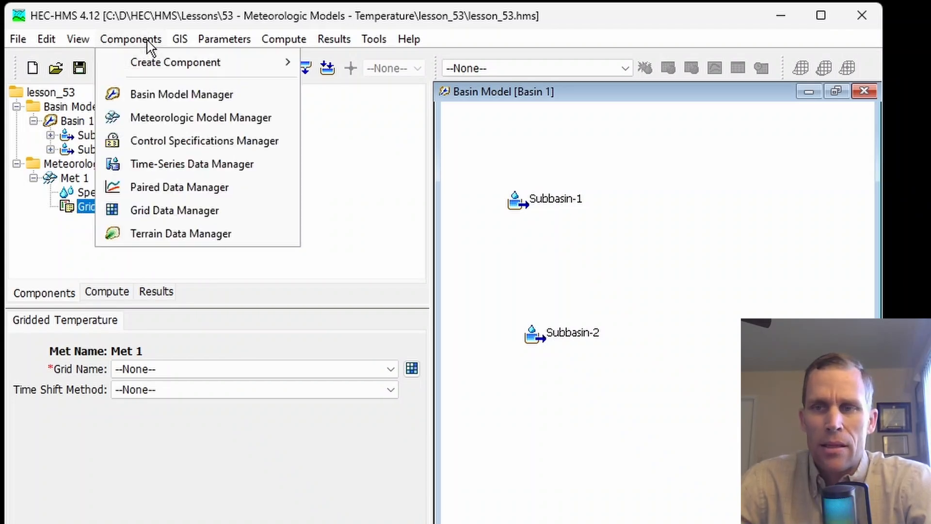
{"action": "left_click", "coordinate": [174, 210]}
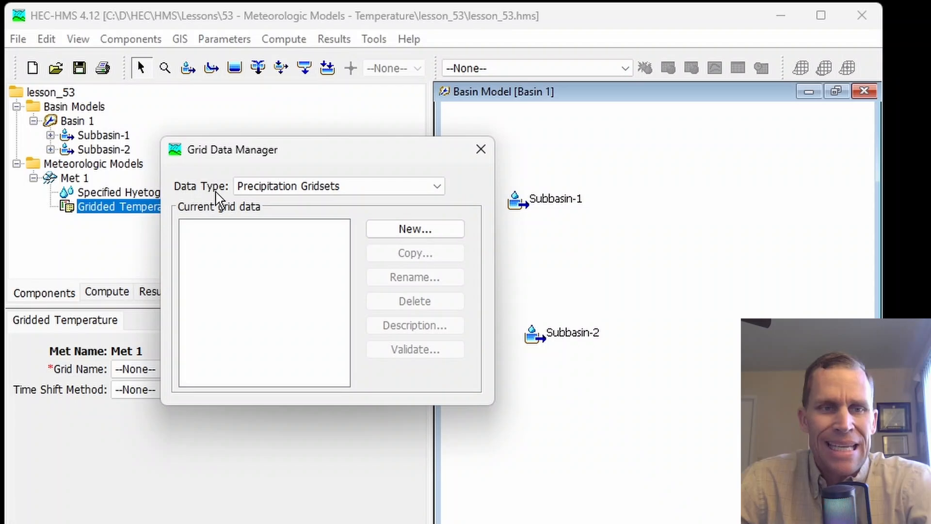
{"action": "left_click", "coordinate": [278, 189]}
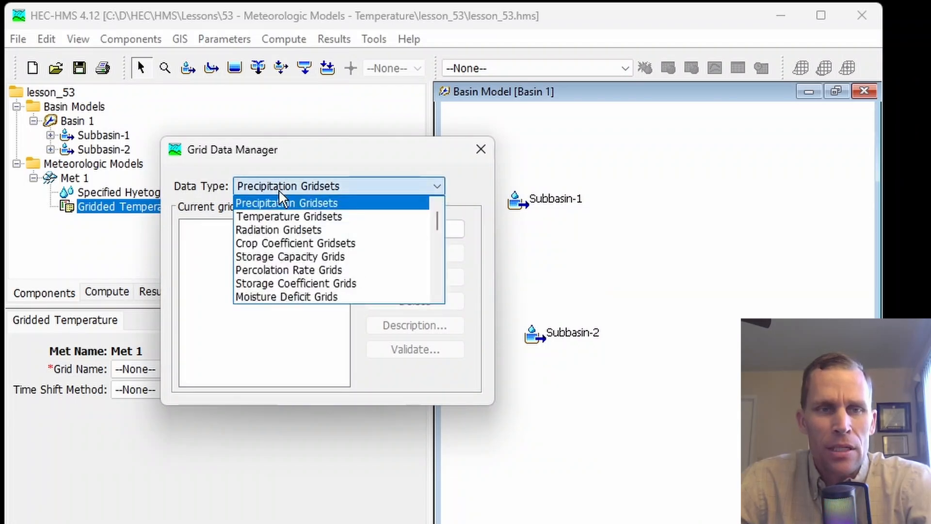
{"action": "left_click", "coordinate": [312, 216]}
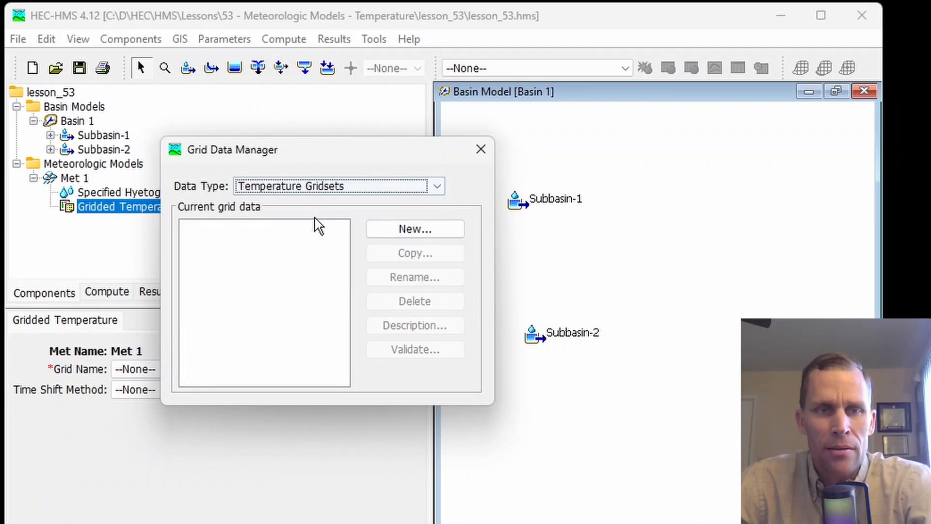
{"action": "left_click", "coordinate": [407, 231]}
{"action": "left_click_drag", "start_coordinate": [262, 246], "coordinate": [154, 246]}
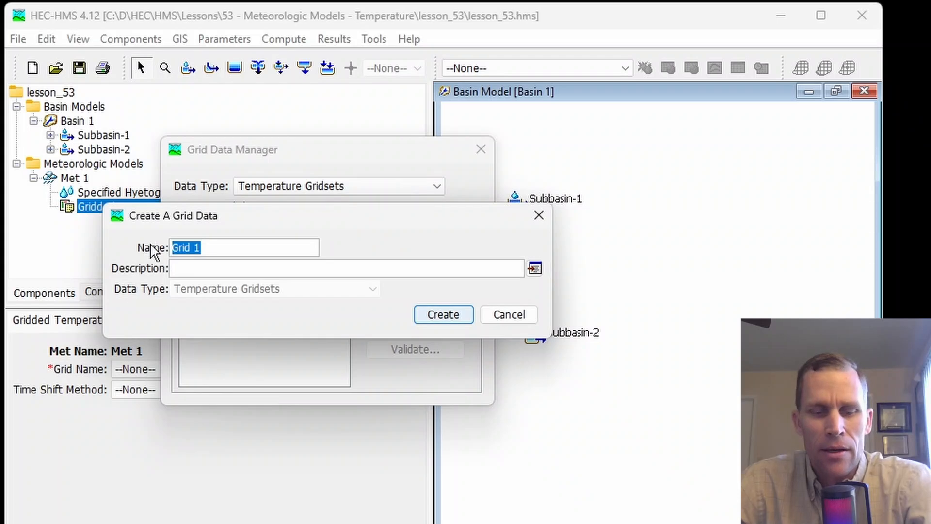
{"action": "type", "text": "temp_grid_basin_1"}
{"action": "left_click_drag", "start_coordinate": [293, 248], "coordinate": [128, 247]}
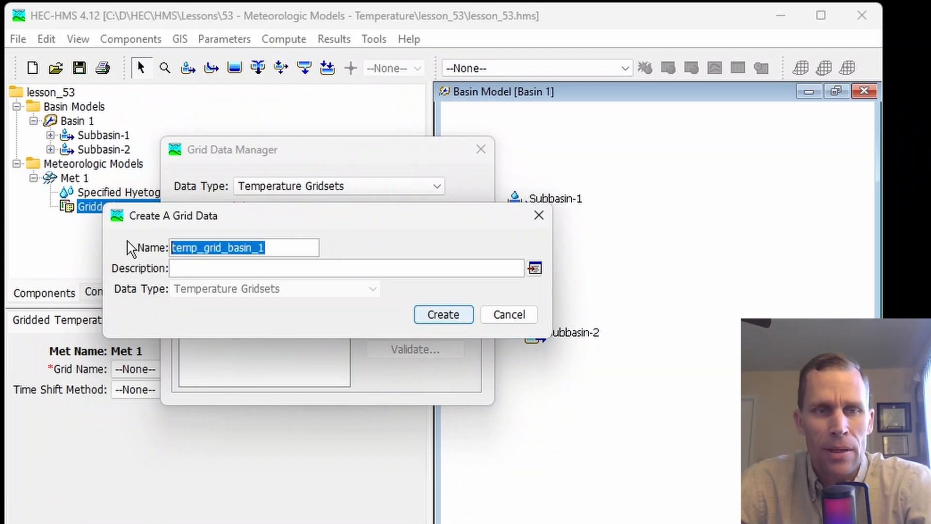
{"action": "left_click", "coordinate": [297, 266]}
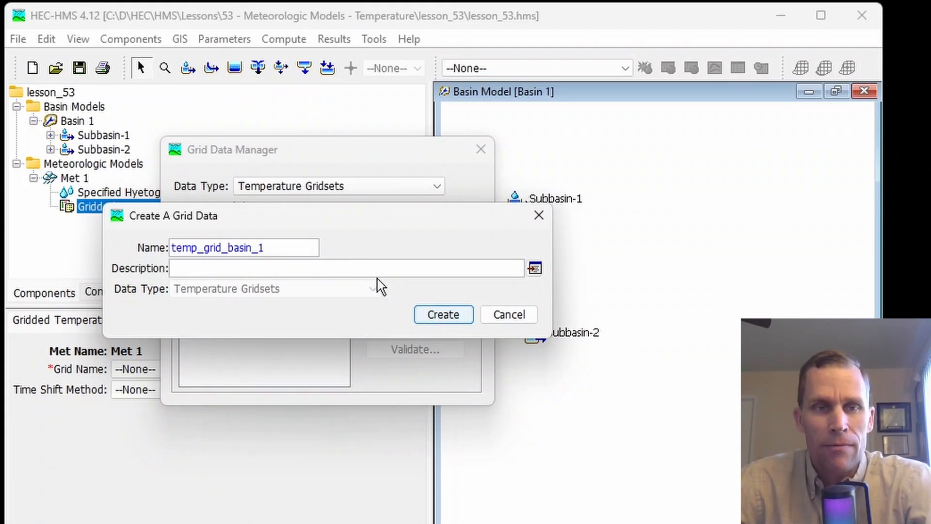
{"action": "double_click", "coordinate": [177, 248]}
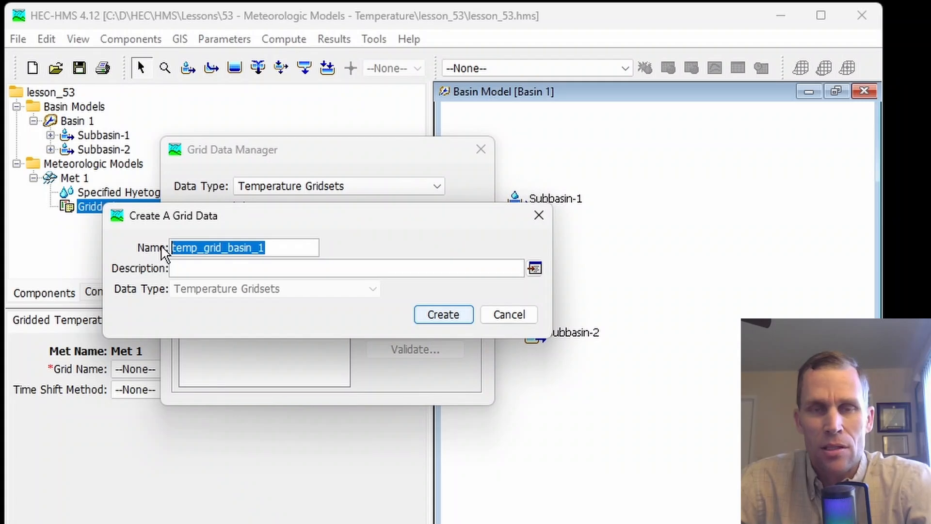
{"action": "left_click", "coordinate": [443, 314]}
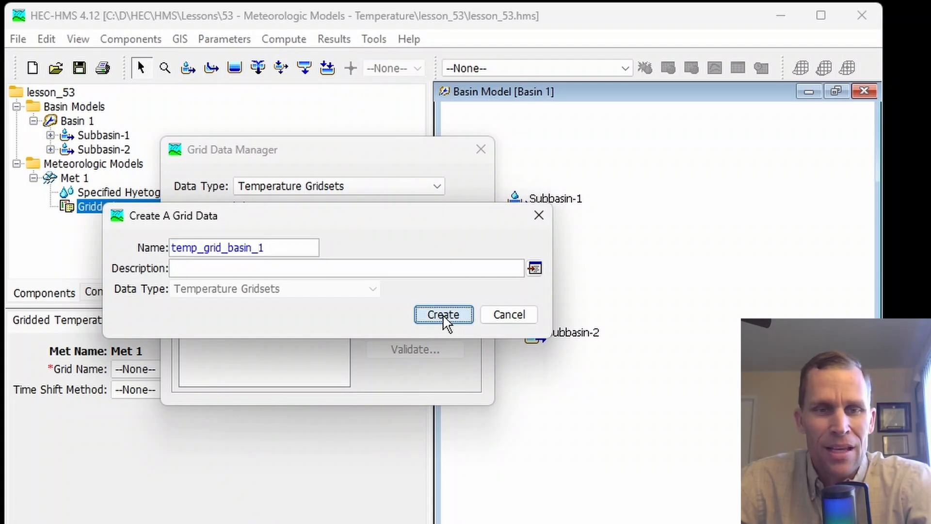
{"action": "left_click", "coordinate": [264, 227]}
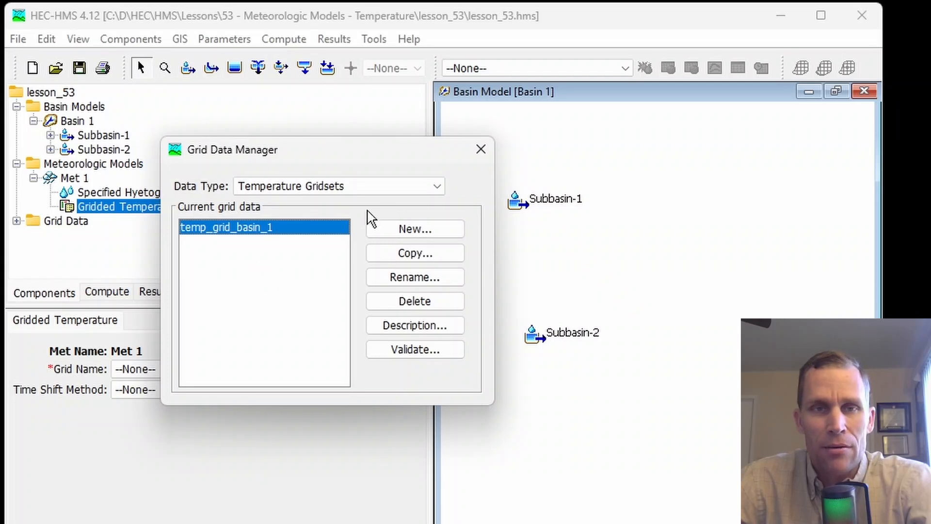
{"action": "left_click", "coordinate": [480, 149]}
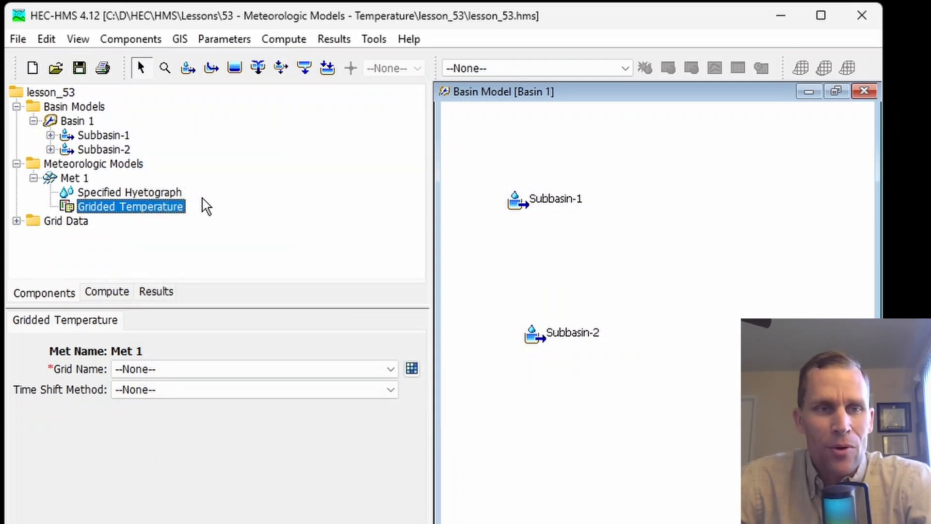
Examine the data source, DSS filename and DSS pathname settings of the temp_grid_basin_1 temperature gridset
{"action": "left_click", "coordinate": [54, 225]}
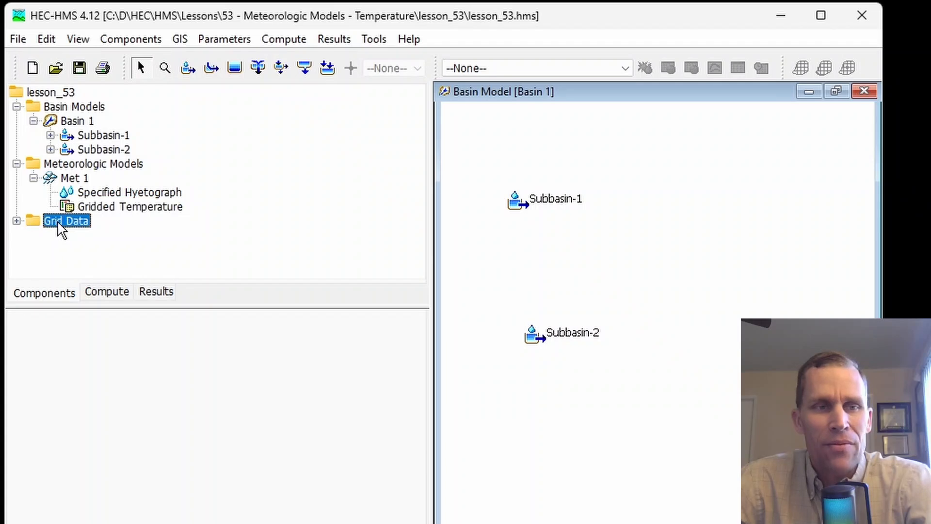
{"action": "left_click", "coordinate": [16, 221]}
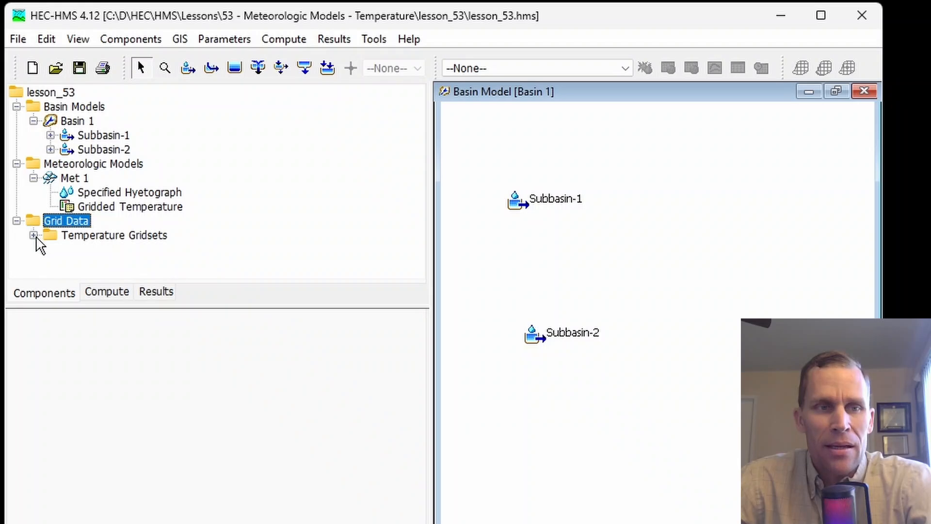
{"action": "left_click", "coordinate": [33, 235]}
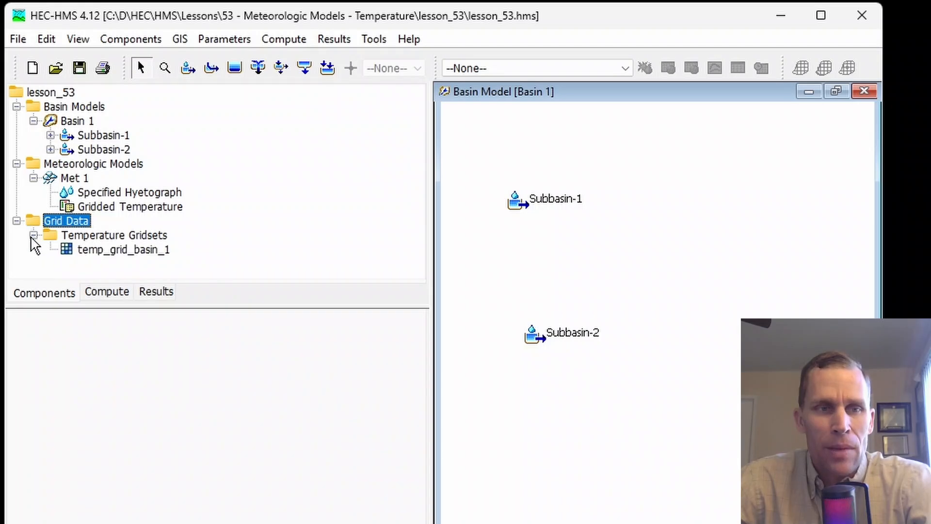
{"action": "left_click", "coordinate": [115, 251]}
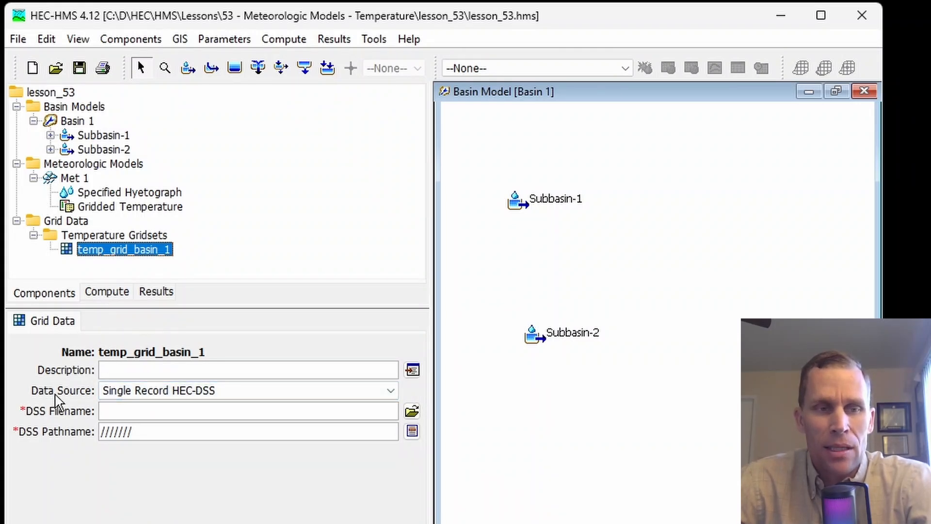
{"action": "left_click", "coordinate": [256, 395]}
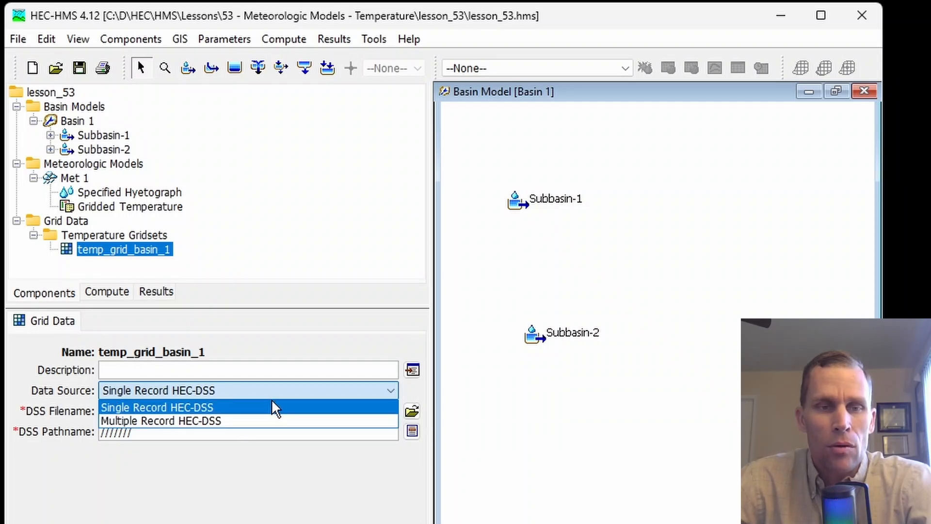
{"action": "left_click", "coordinate": [427, 388]}
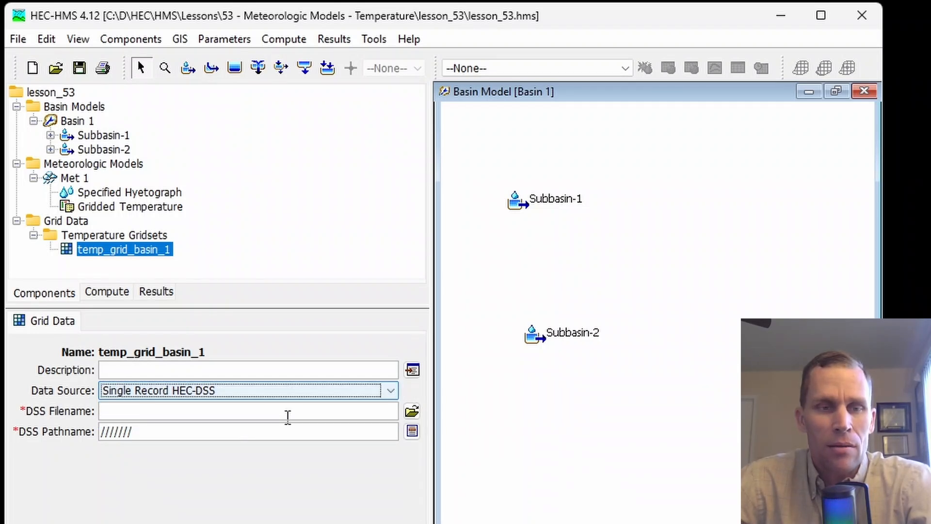
{"action": "left_click", "coordinate": [162, 411]}
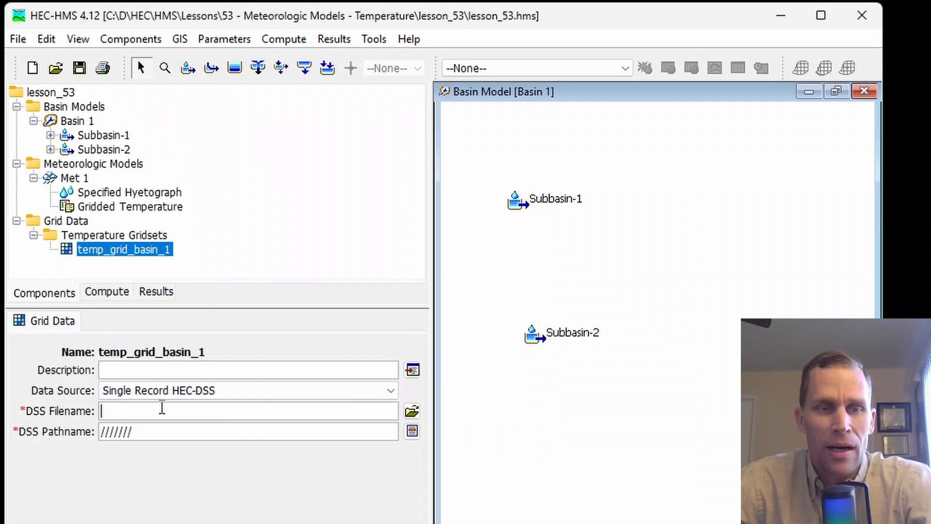
{"action": "left_click", "coordinate": [411, 411]}
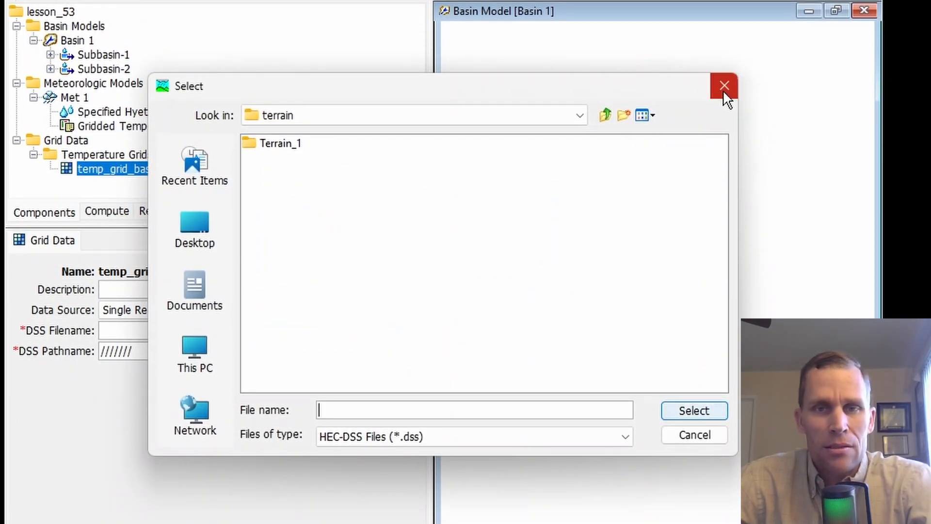
{"action": "left_click", "coordinate": [725, 93]}
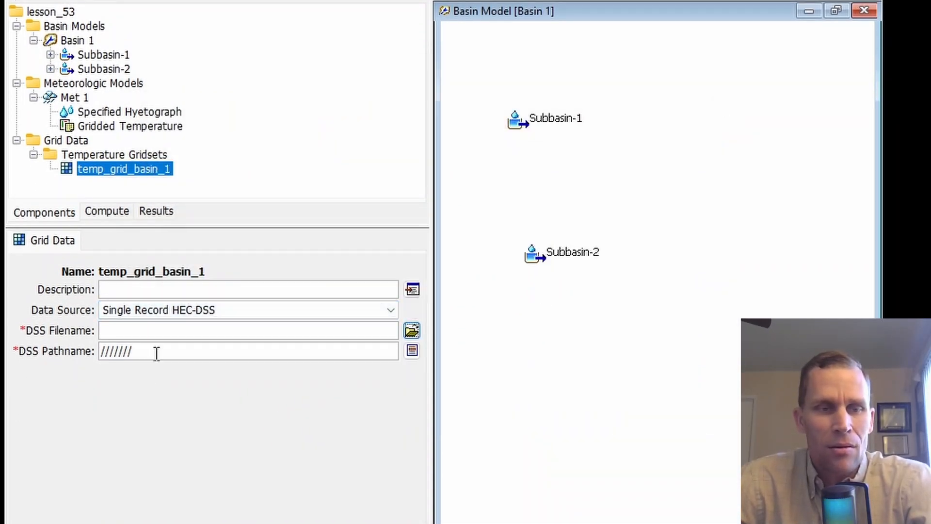
{"action": "double_click", "coordinate": [160, 350]}
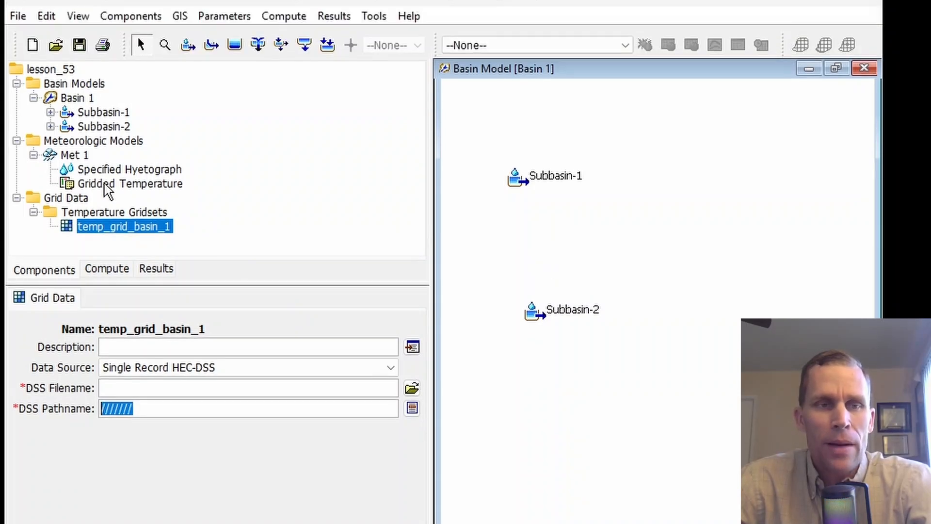
Assign temp_grid_basin_1 as the grid for Met 1's gridded temperature method
{"action": "left_click", "coordinate": [104, 127]}
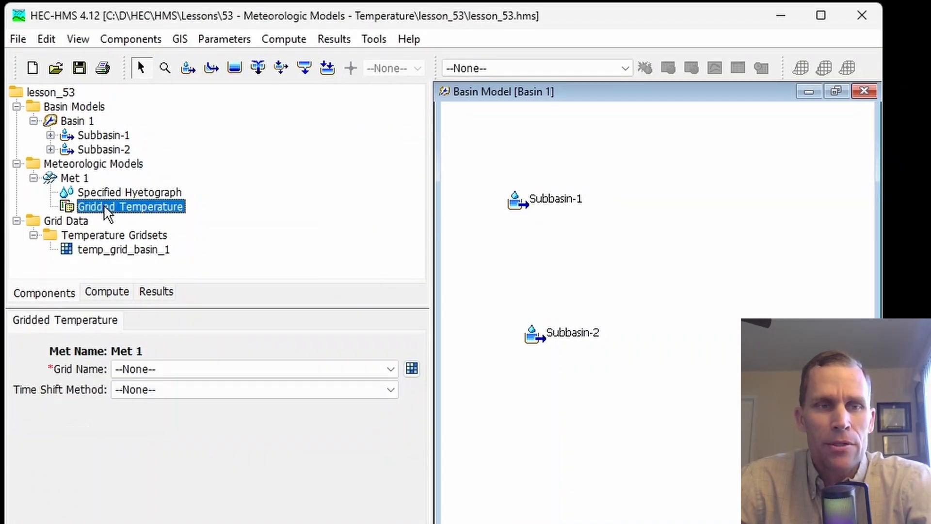
{"action": "left_click", "coordinate": [129, 369]}
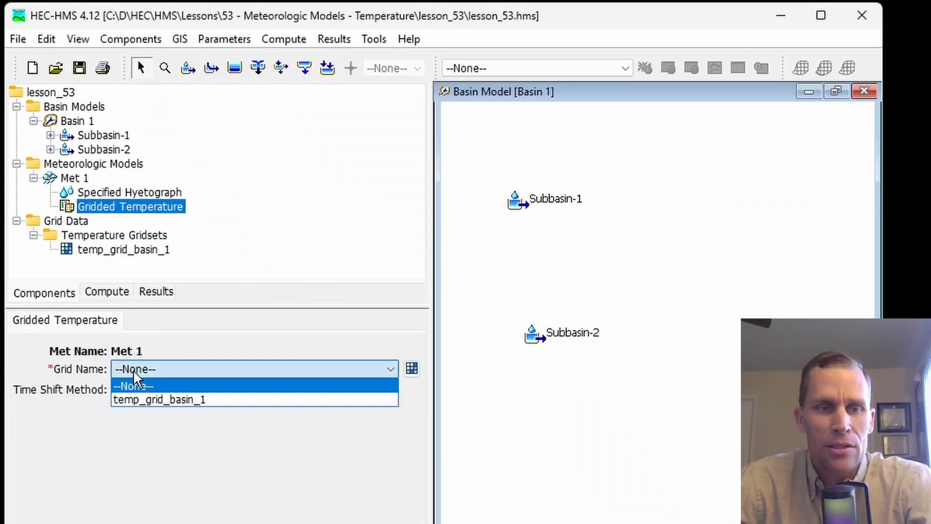
{"action": "left_click", "coordinate": [158, 400]}
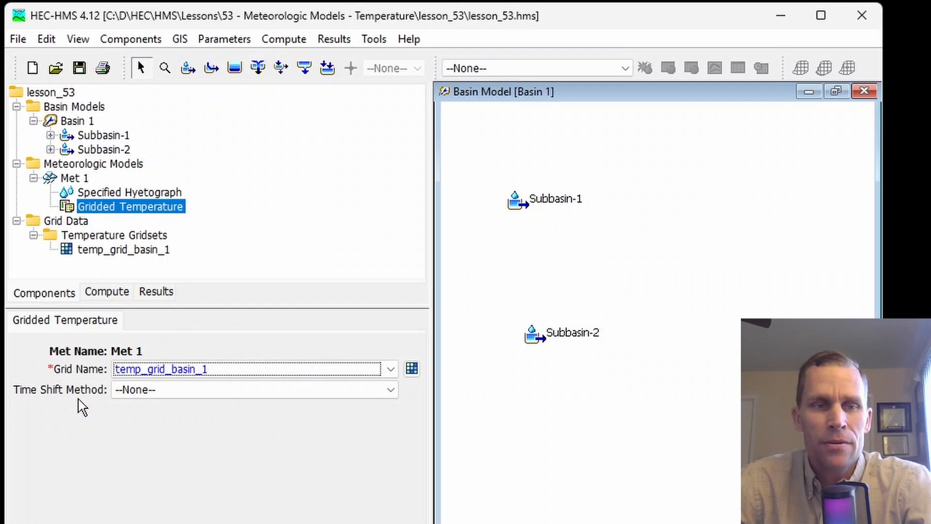
Review the time shift options of Met 1's gridded temperature and set the method to Normalize Start
{"action": "left_click", "coordinate": [171, 393]}
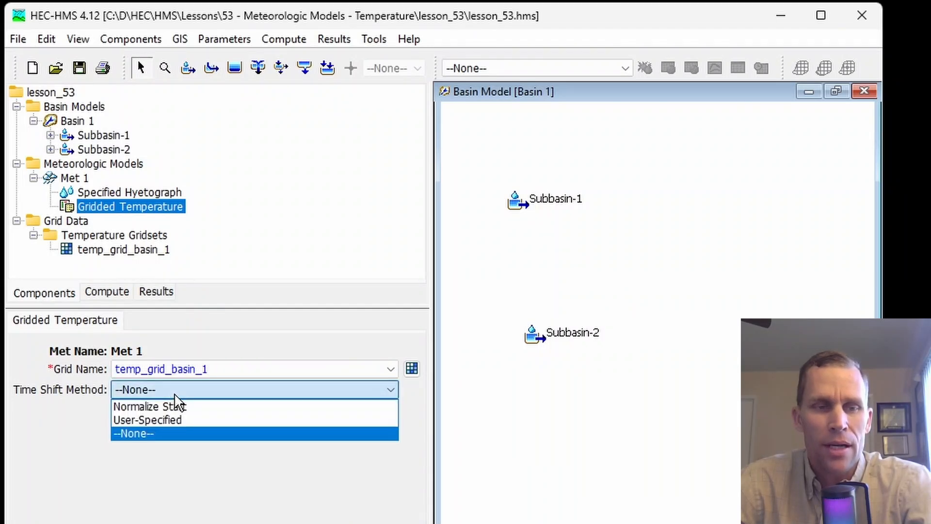
{"action": "left_click", "coordinate": [162, 433]}
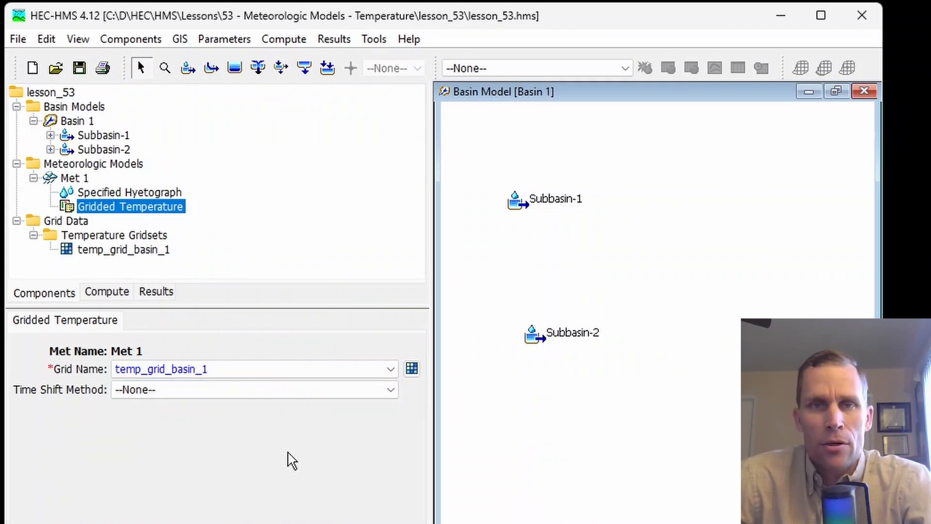
{"action": "left_click", "coordinate": [187, 391]}
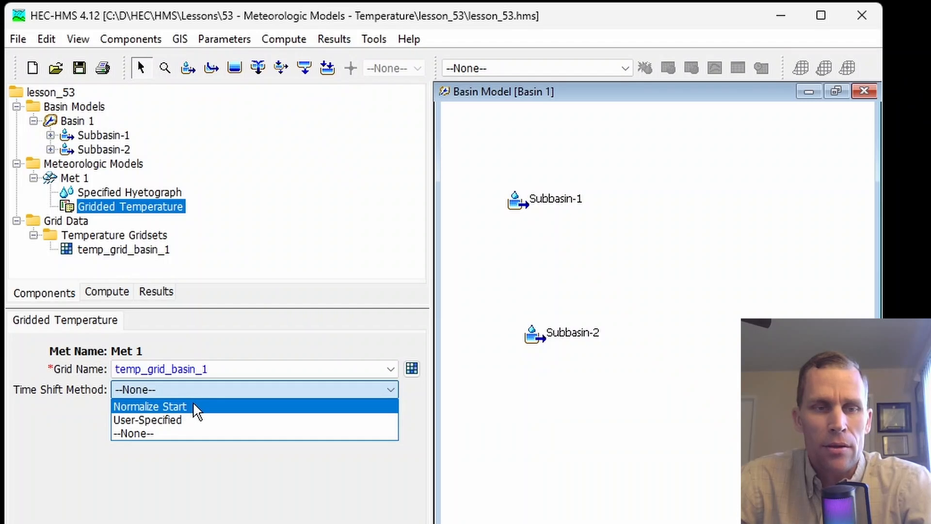
{"action": "left_click", "coordinate": [193, 408]}
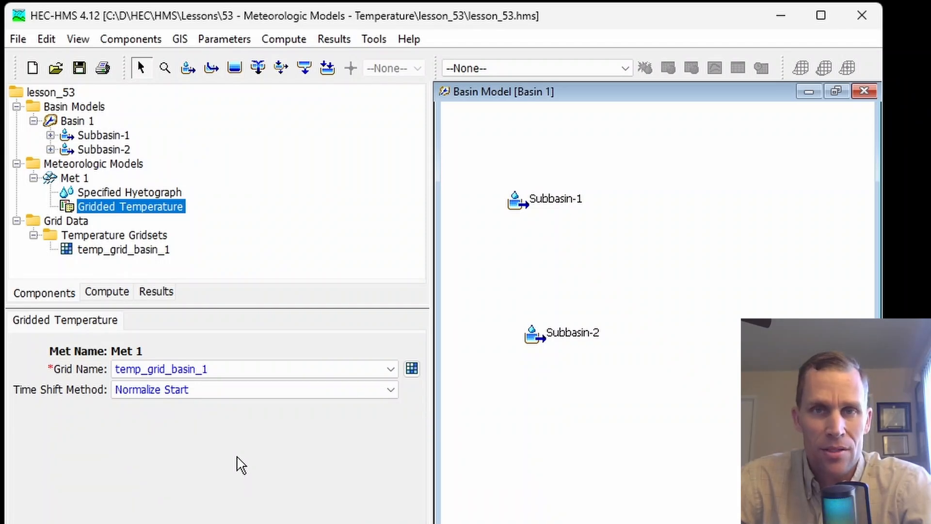
Set the gridded temperature's time shift method to User-Specified with a time shift of -5 hours
{"action": "left_click", "coordinate": [216, 392]}
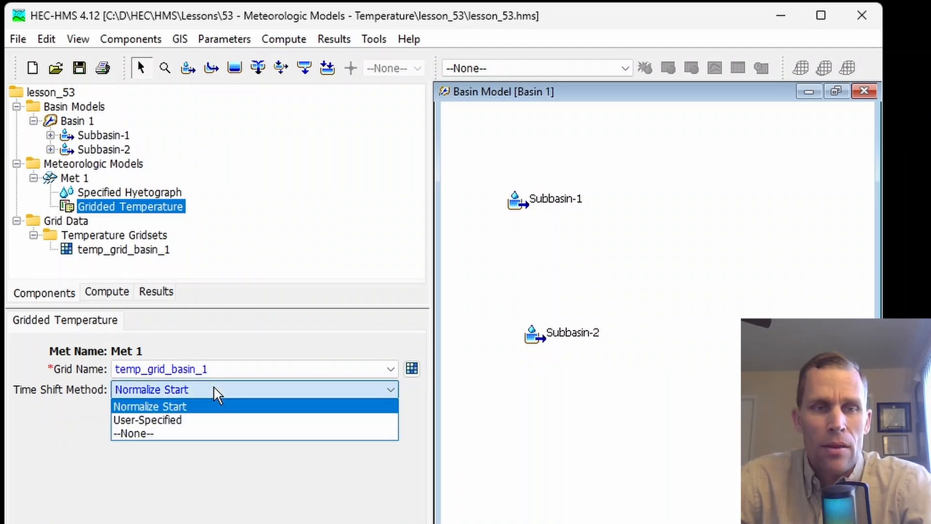
{"action": "left_click", "coordinate": [200, 421]}
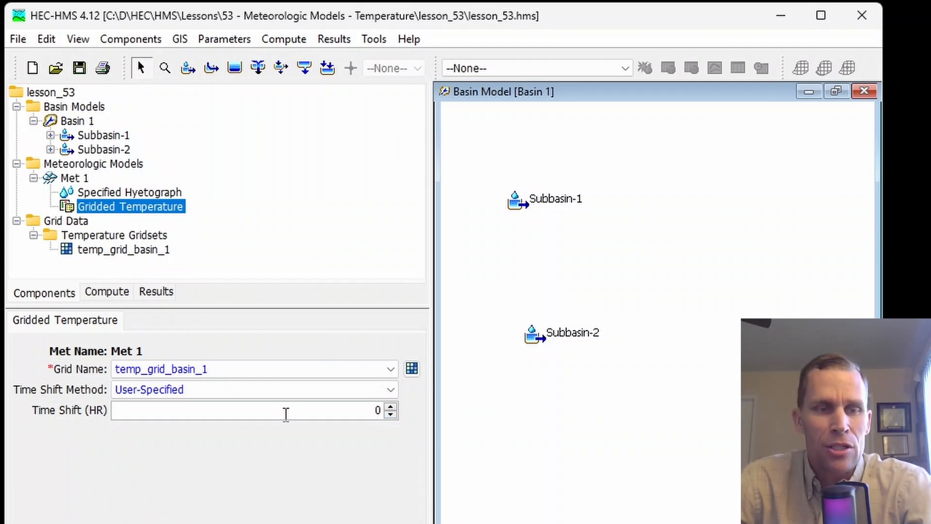
{"action": "double_click", "coordinate": [377, 409]}
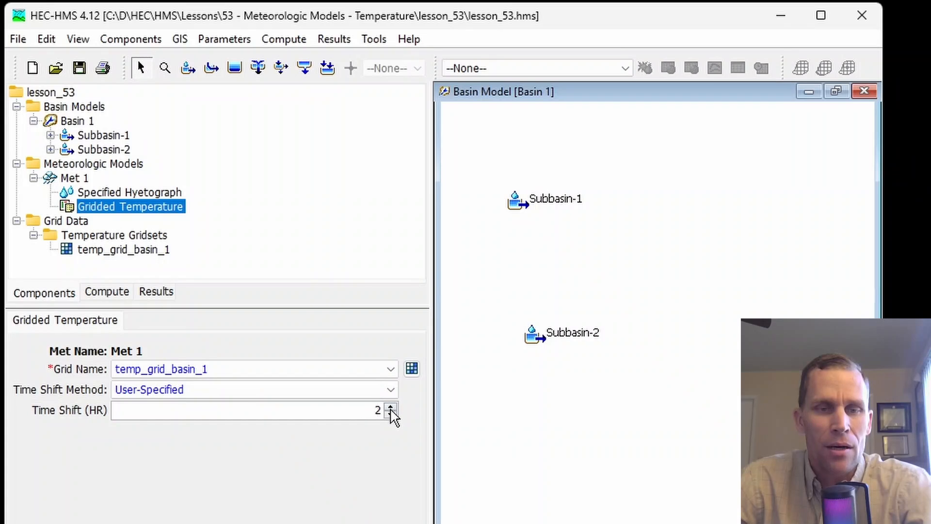
{"action": "left_click", "coordinate": [389, 414]}
{"action": "left_click", "coordinate": [390, 407]}
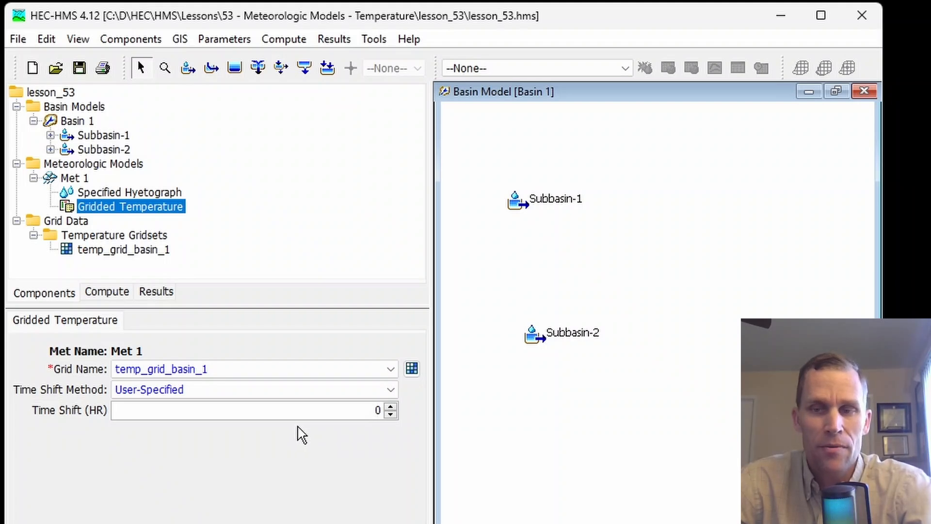
{"action": "triple_click", "coordinate": [390, 407]}
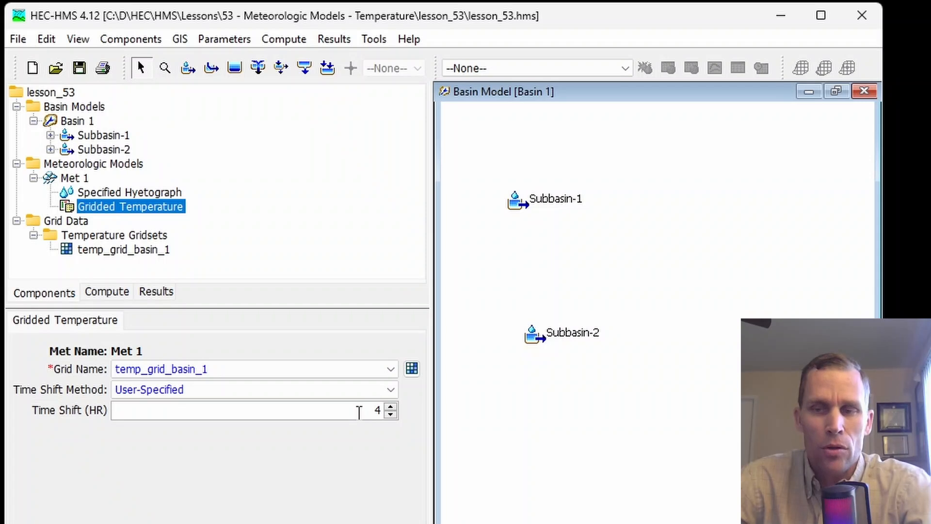
{"action": "double_click", "coordinate": [390, 414]}
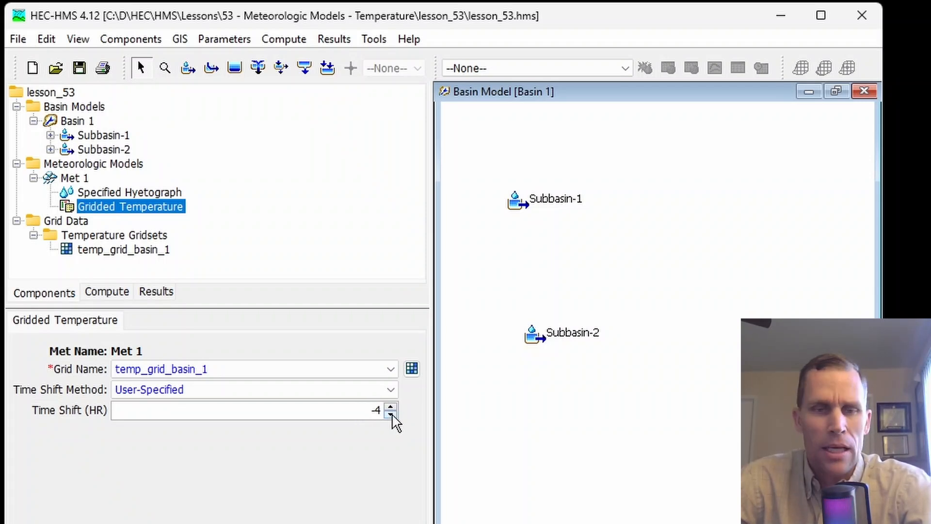
Change the temperature method of Met 1 to Interpolated Temperature and open its settings
{"action": "left_click", "coordinate": [75, 182]}
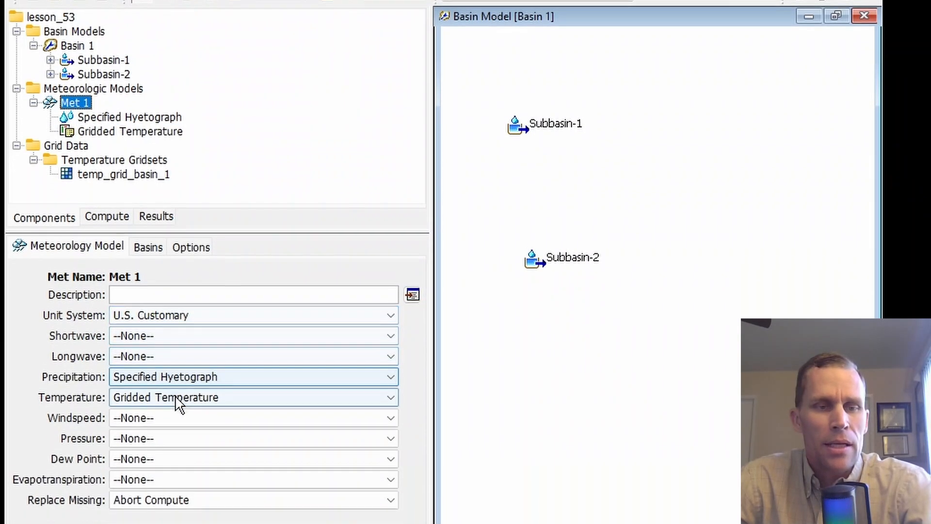
{"action": "left_click", "coordinate": [181, 402]}
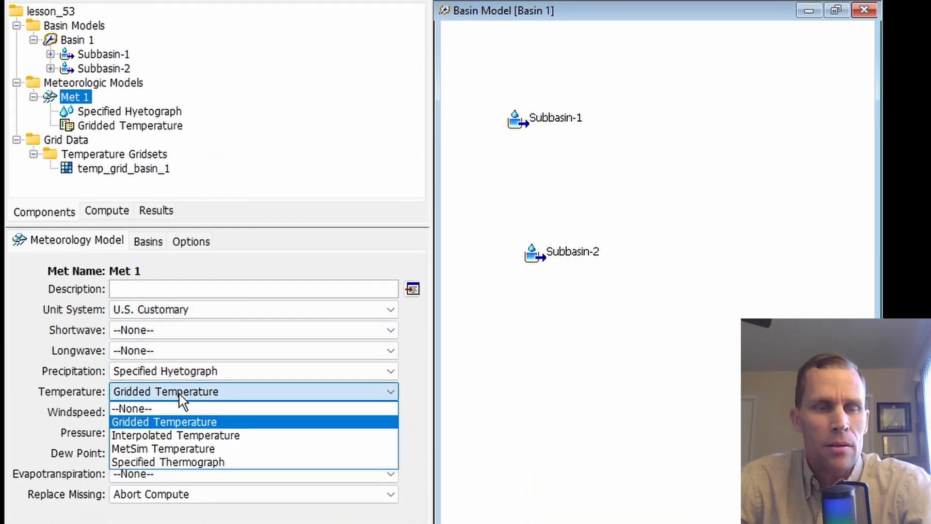
{"action": "left_click", "coordinate": [210, 437]}
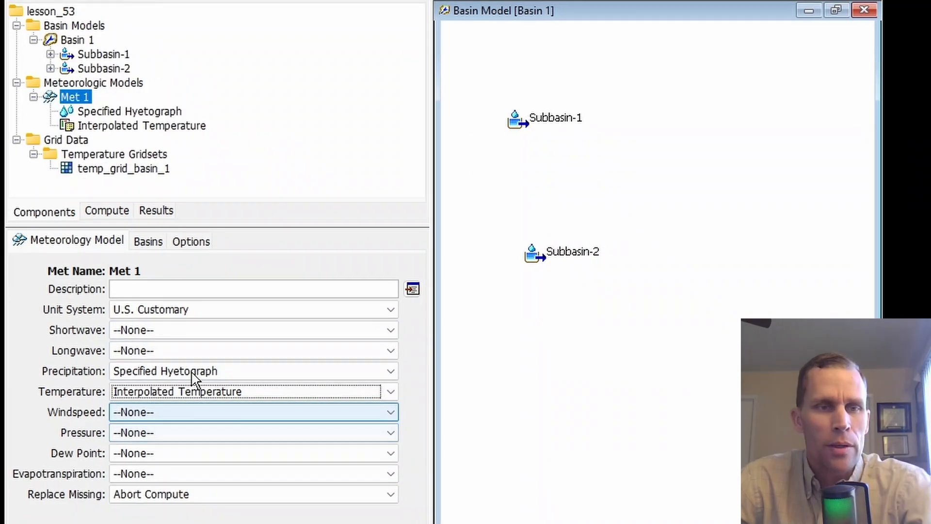
{"action": "left_click", "coordinate": [108, 126]}
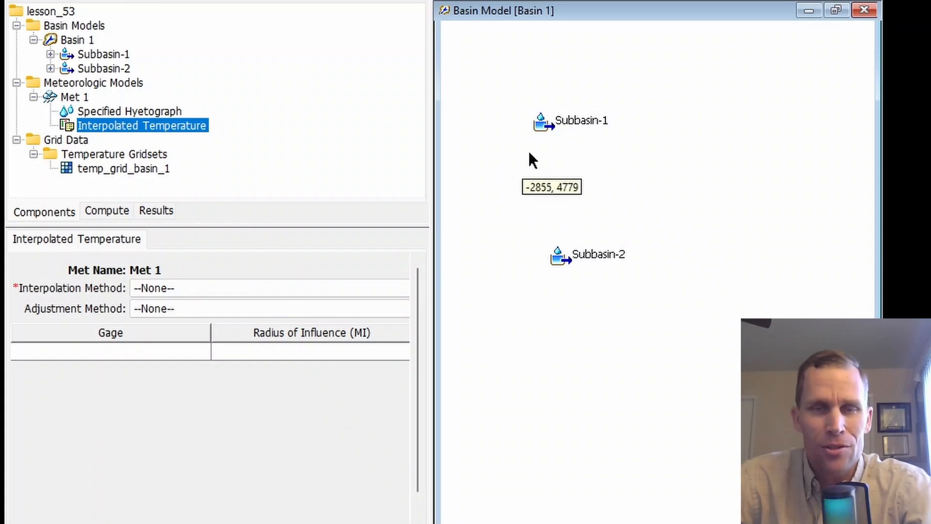
Set the program's latitude and longitude format to Decimal Deg and review the coordinate fields of the subbasins
{"action": "left_click", "coordinate": [544, 127]}
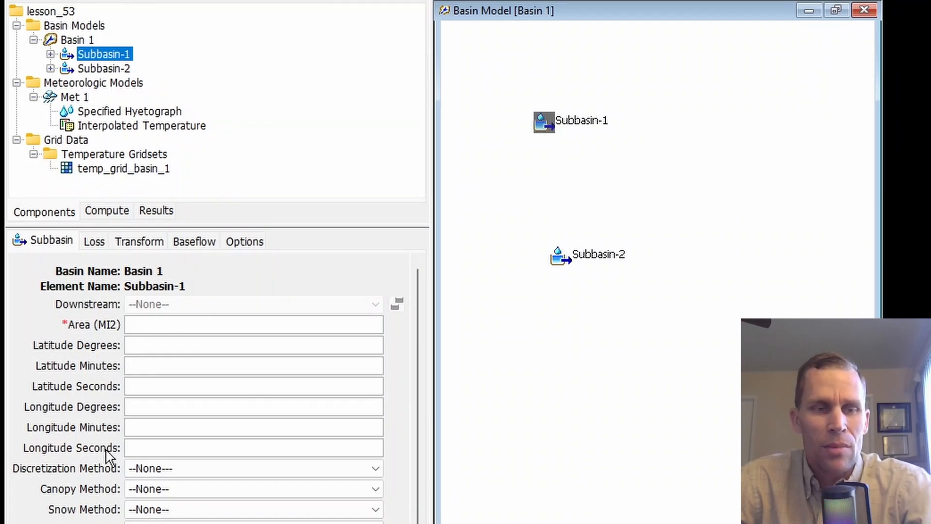
{"action": "left_click", "coordinate": [560, 258]}
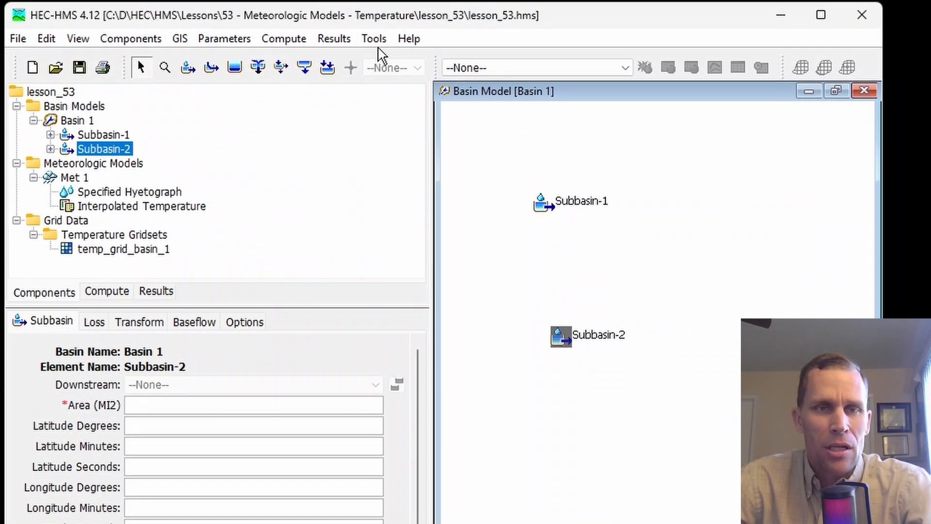
{"action": "left_click", "coordinate": [376, 40]}
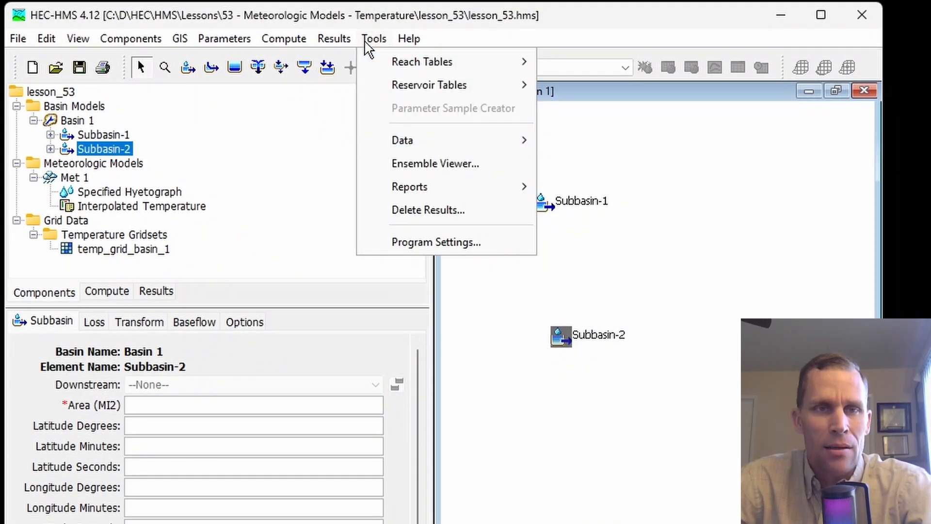
{"action": "left_click", "coordinate": [422, 242]}
{"action": "left_click", "coordinate": [422, 350]}
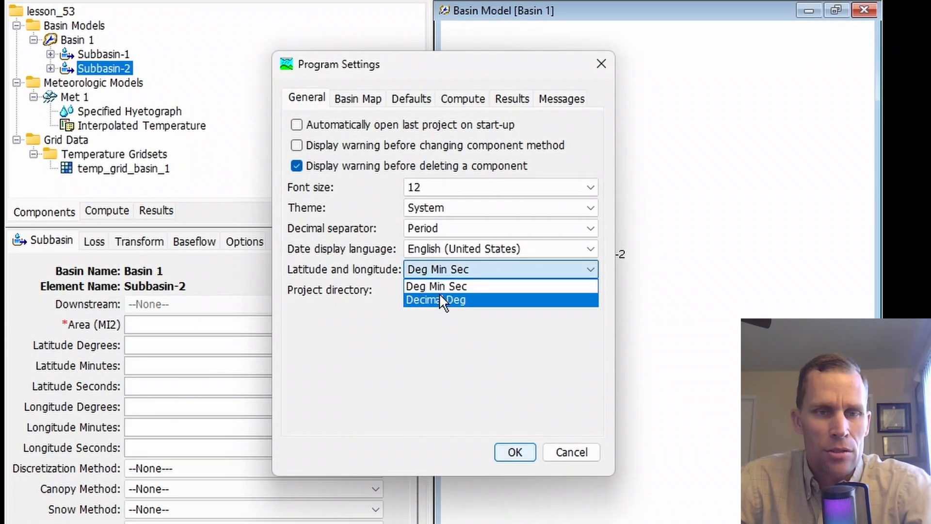
{"action": "left_click", "coordinate": [440, 298]}
{"action": "left_click", "coordinate": [504, 451]}
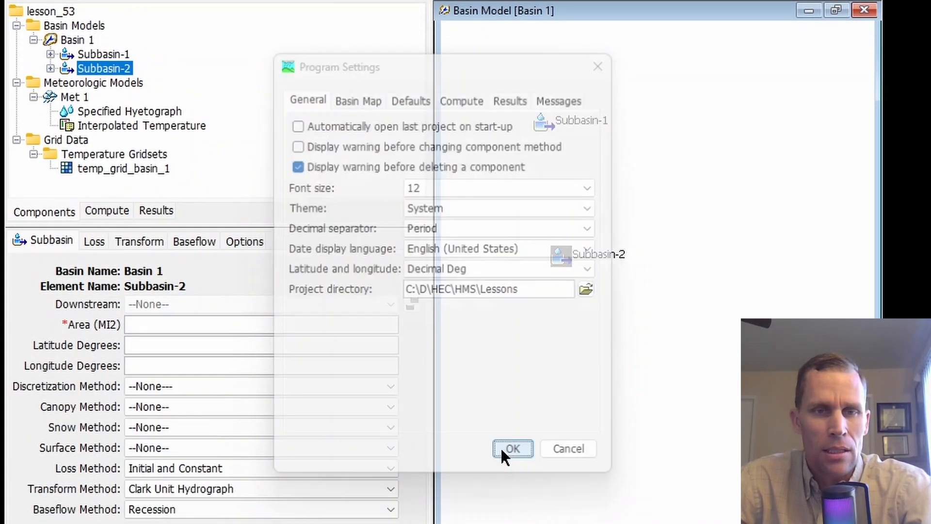
{"action": "left_click", "coordinate": [155, 346]}
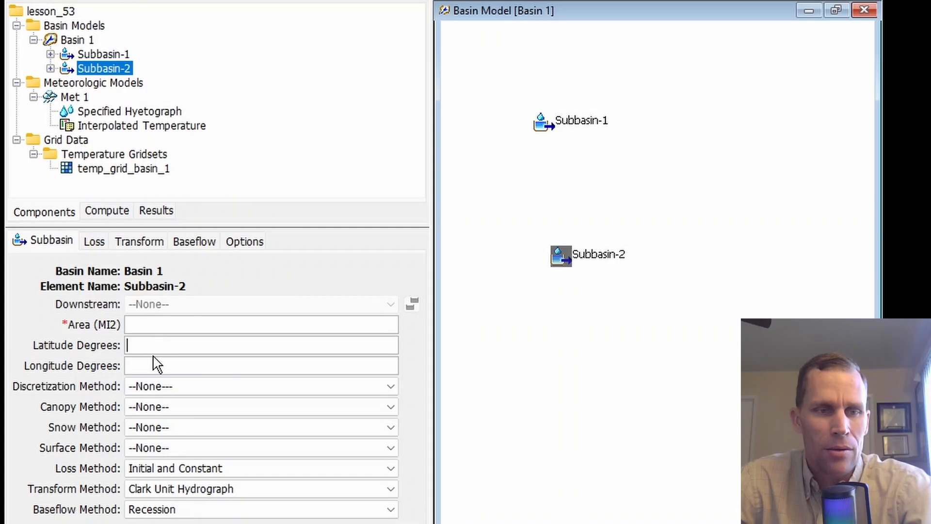
{"action": "left_click", "coordinate": [159, 365]}
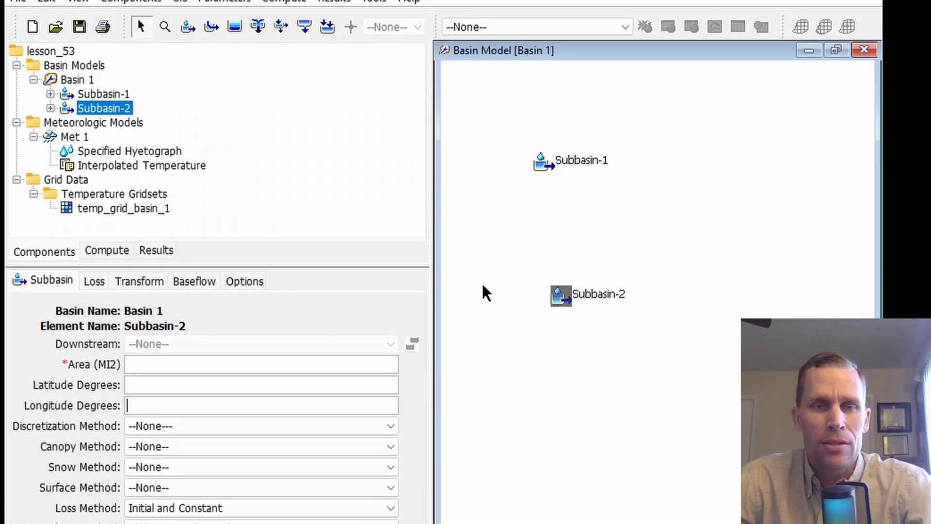
Create a temperature gage named temp_gage_1 in the Time-Series Data Manager, leaving its description blank
{"action": "left_click", "coordinate": [127, 39]}
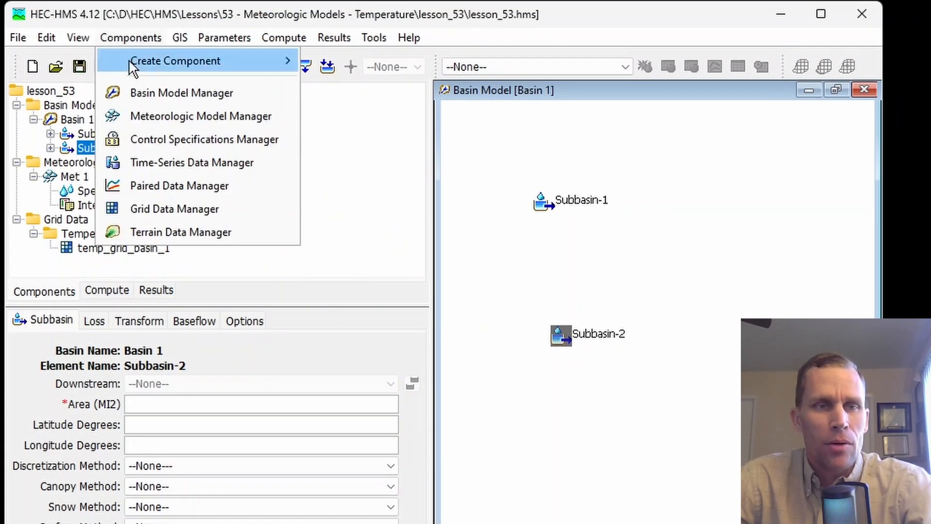
{"action": "left_click", "coordinate": [159, 163]}
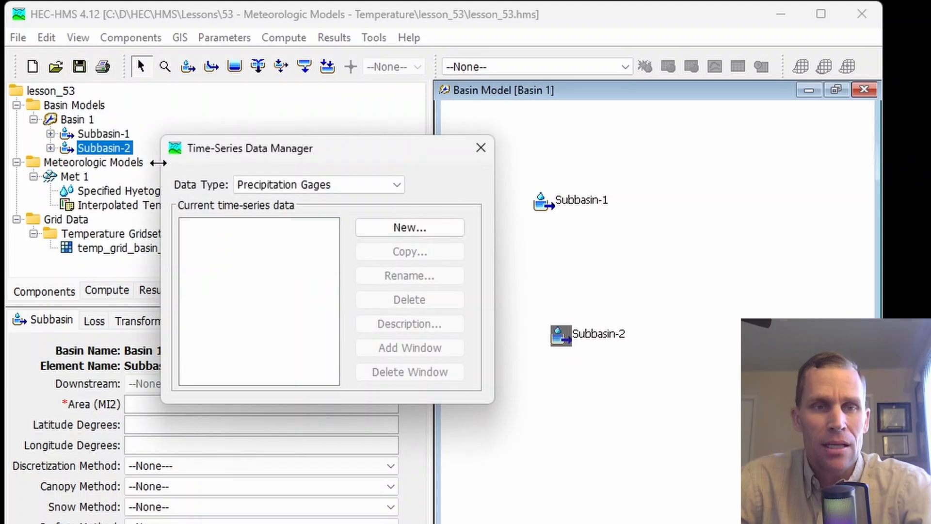
{"action": "left_click", "coordinate": [265, 190]}
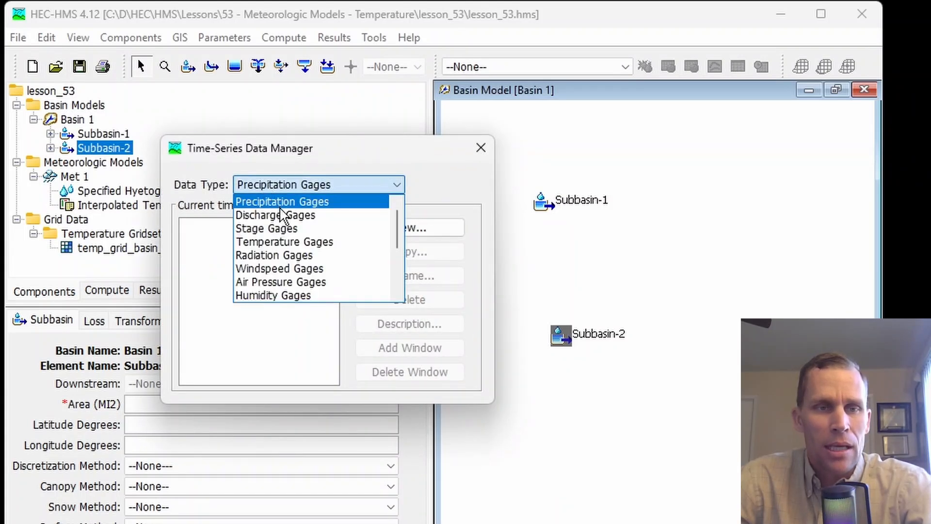
{"action": "left_click", "coordinate": [295, 249]}
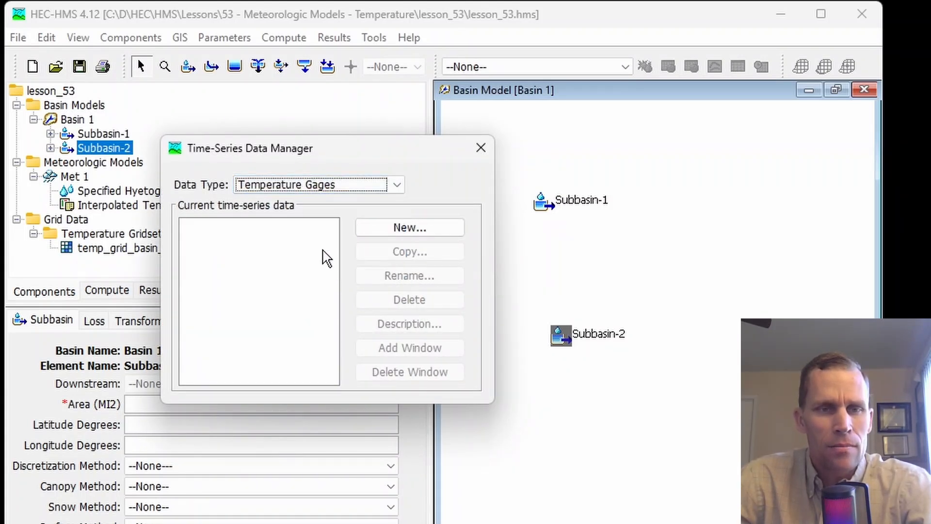
{"action": "left_click", "coordinate": [405, 233]}
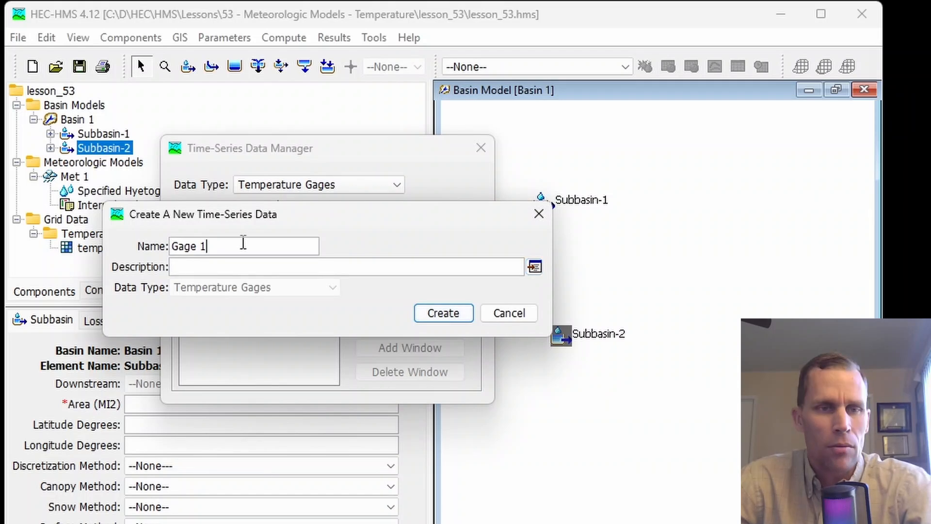
{"action": "triple_click", "coordinate": [243, 246]}
{"action": "type", "text": "temp_gage_1"}
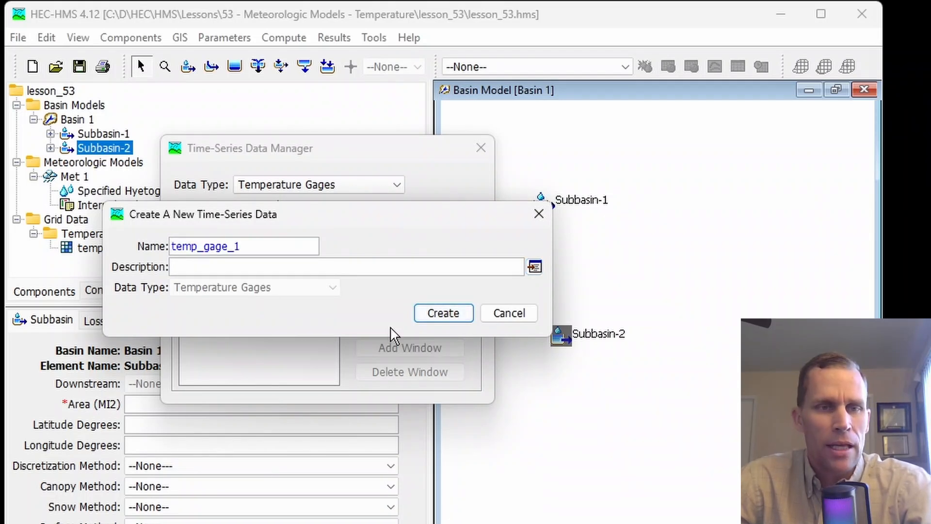
{"action": "left_click", "coordinate": [443, 312]}
Create a second temperature gage named temp_gage_2, leaving its description blank
{"action": "left_click", "coordinate": [383, 237]}
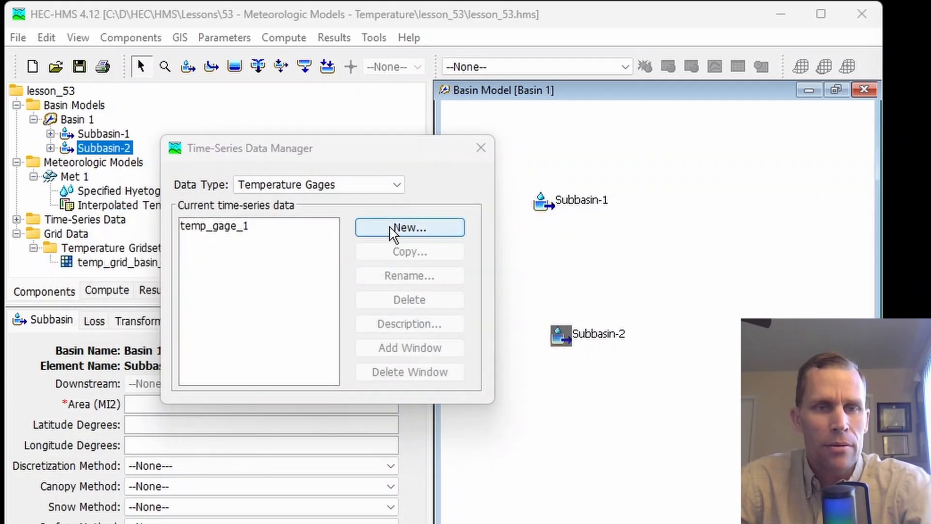
{"action": "left_click_drag", "start_coordinate": [260, 247], "coordinate": [87, 252]}
{"action": "type", "text": "temp_gage_2"}
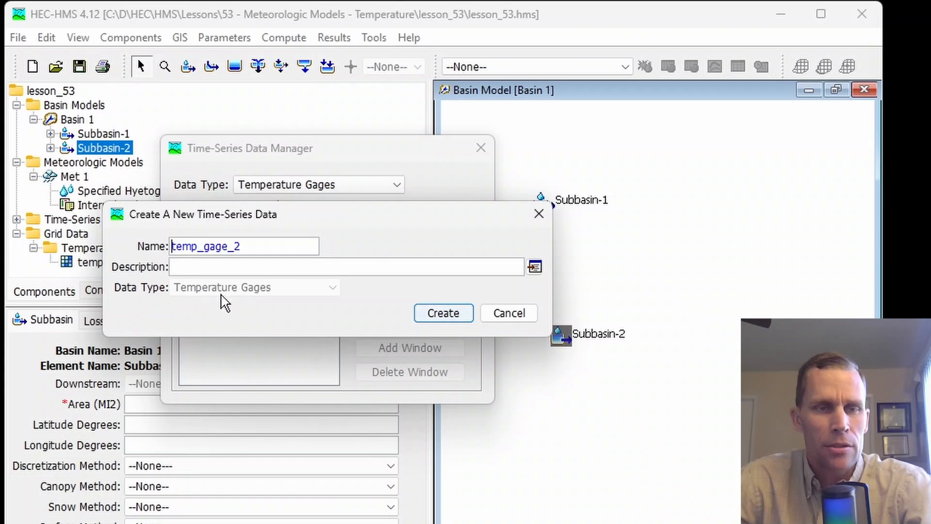
{"action": "left_click", "coordinate": [444, 313]}
Create a third temperature gage named temp_gage_3 and close the Time-Series Data Manager
{"action": "left_click", "coordinate": [410, 228]}
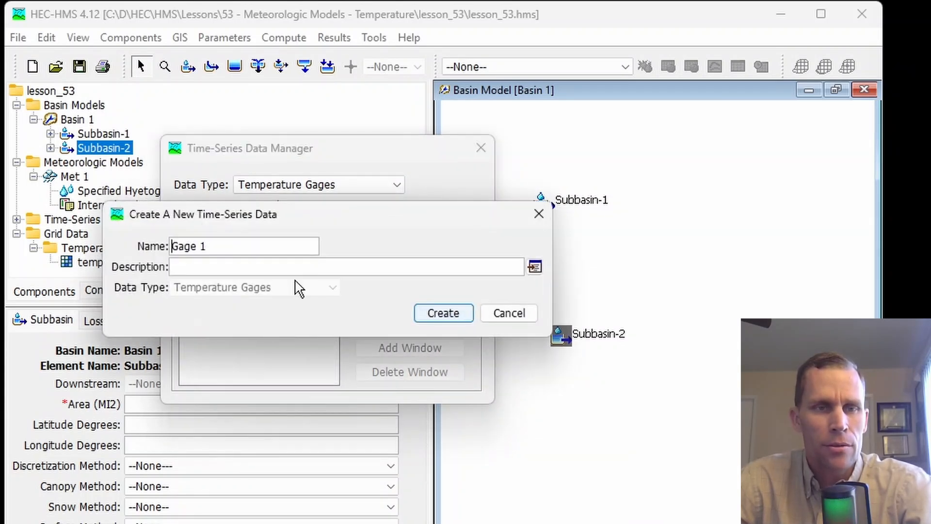
{"action": "left_click_drag", "start_coordinate": [249, 249], "coordinate": [135, 252]}
{"action": "type", "text": "temp_gage_3"}
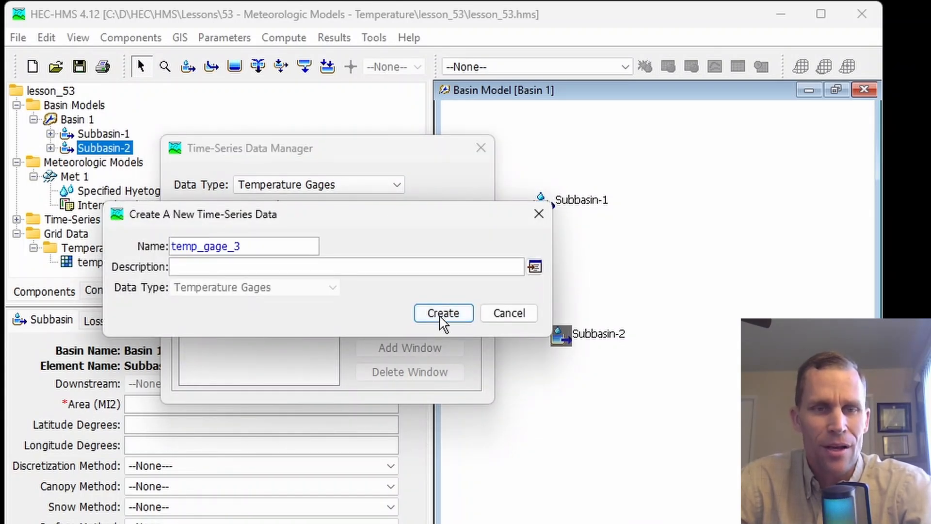
{"action": "left_click", "coordinate": [444, 313]}
{"action": "left_click", "coordinate": [479, 148]}
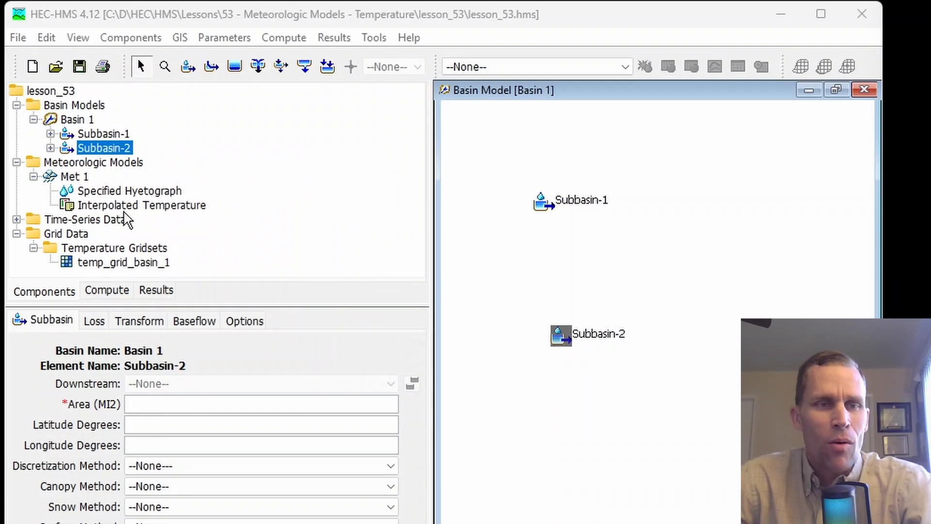
Expand the temperature gages in the project tree and examine the settings of temp_gage_1, temp_gage_2 and temp_gage_3
{"action": "left_click", "coordinate": [17, 219]}
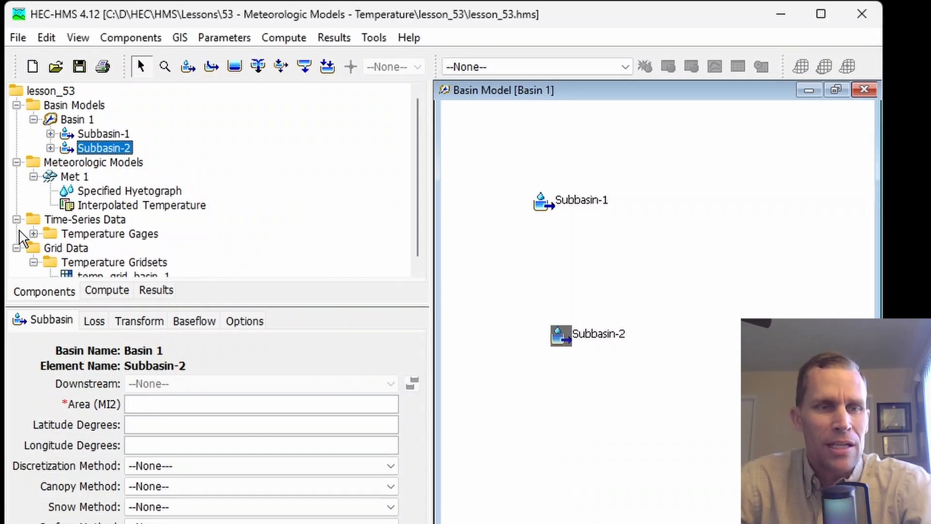
{"action": "left_click", "coordinate": [34, 233]}
{"action": "left_click", "coordinate": [85, 242]}
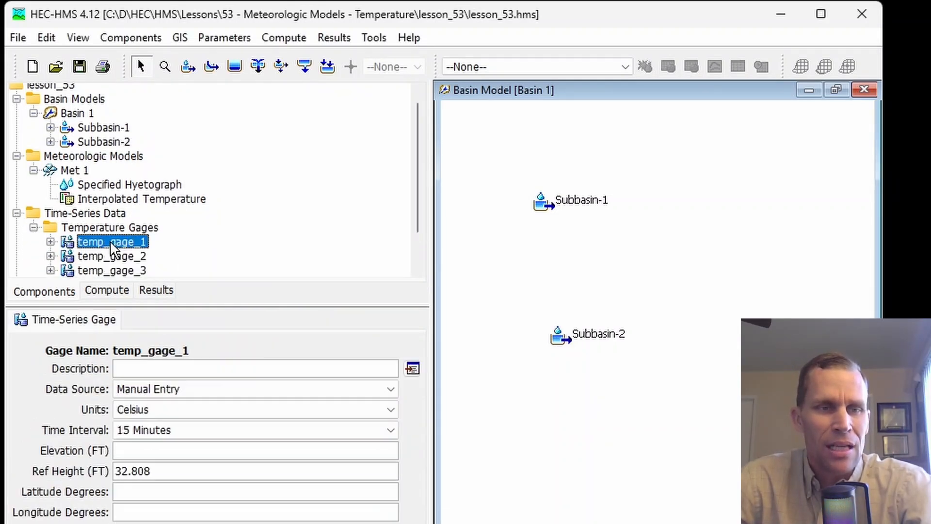
{"action": "left_click", "coordinate": [112, 258]}
{"action": "left_click", "coordinate": [121, 270]}
{"action": "scroll", "coordinate": [190, 237], "scroll_direction": "down", "scroll_amount": 1}
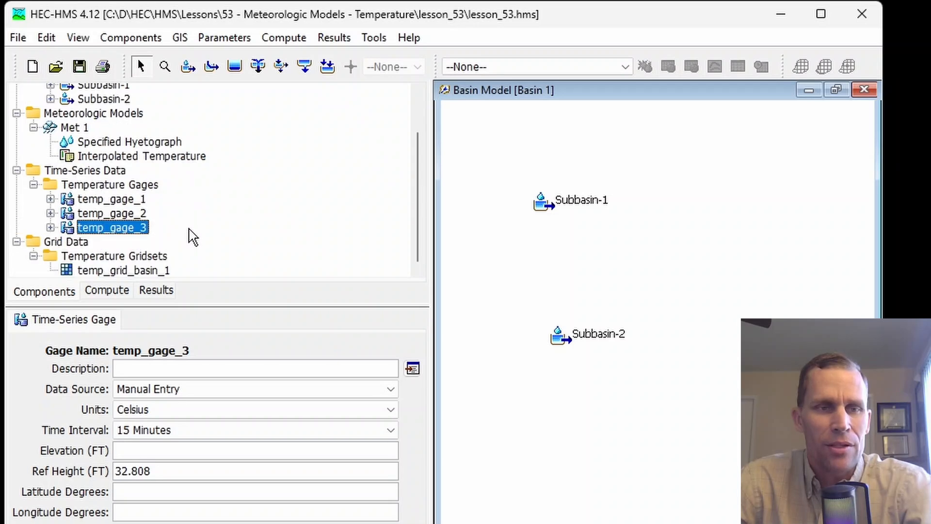
Set temp_gage_1's units to Fahrenheit and its time interval to 1 Hour, keeping Manual Entry as the data source
{"action": "left_click", "coordinate": [109, 200]}
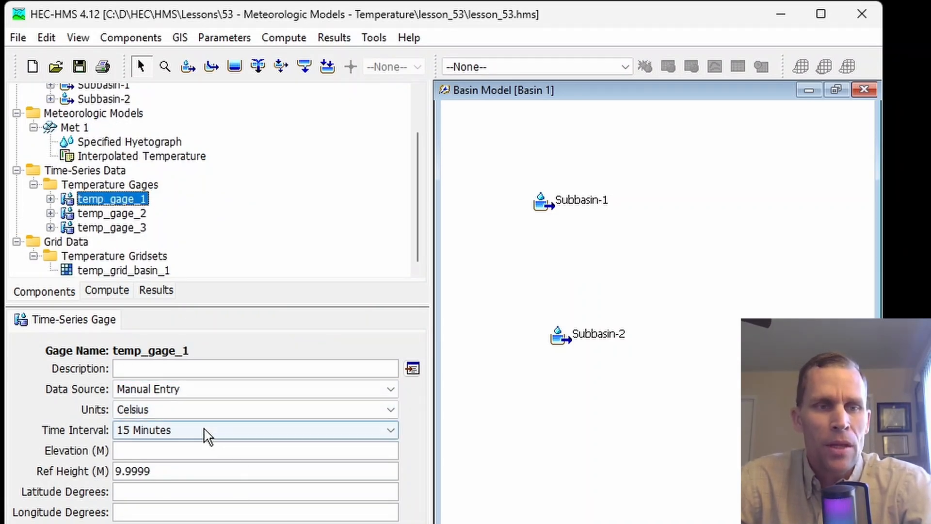
{"action": "left_click", "coordinate": [179, 395]}
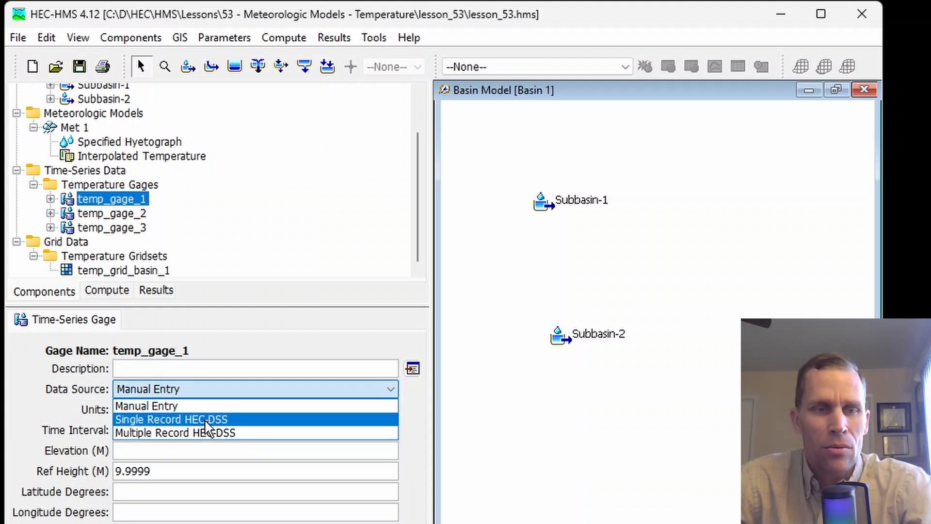
{"action": "left_click", "coordinate": [251, 388]}
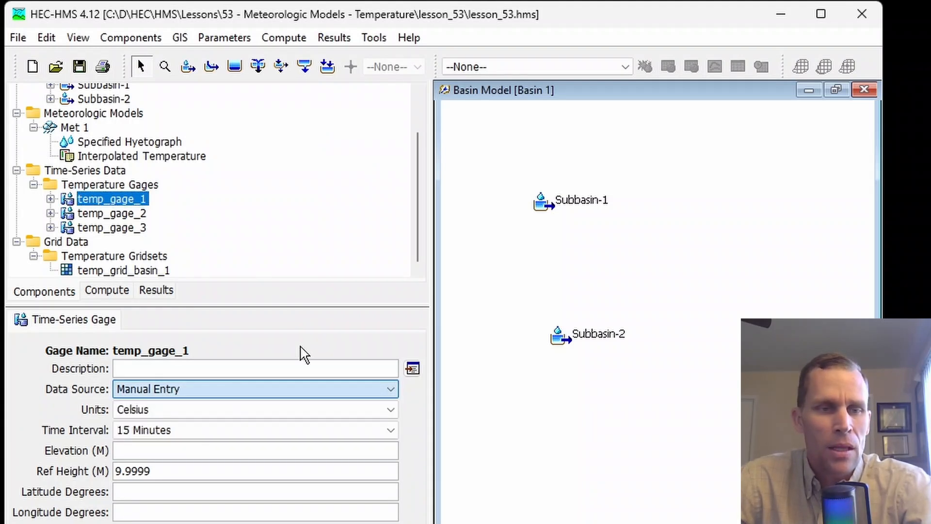
{"action": "left_click", "coordinate": [153, 410]}
{"action": "left_click", "coordinate": [172, 439]}
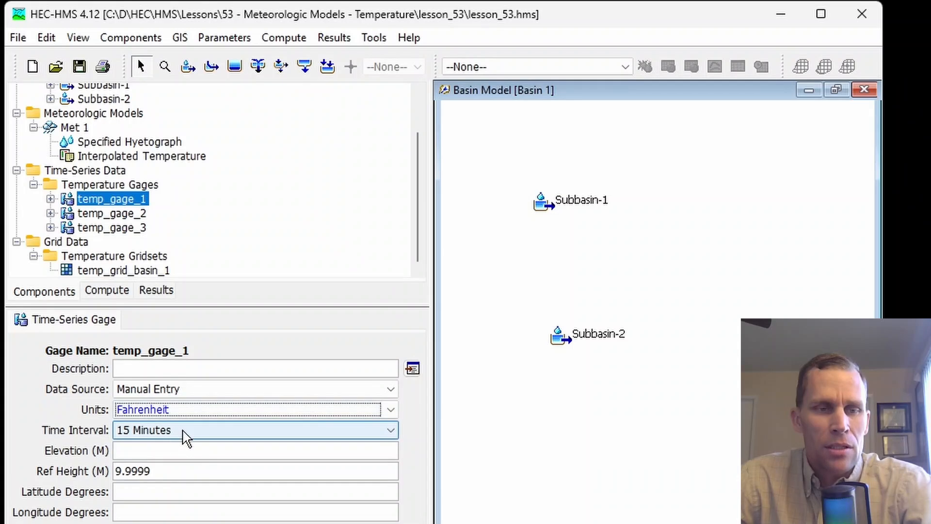
{"action": "left_click", "coordinate": [186, 431]}
{"action": "left_click", "coordinate": [165, 486]}
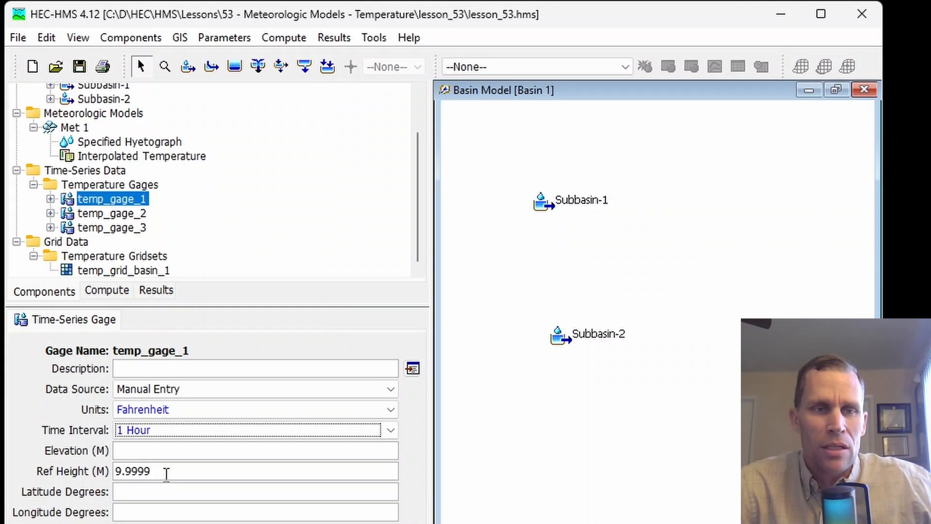
{"action": "left_click", "coordinate": [146, 454]}
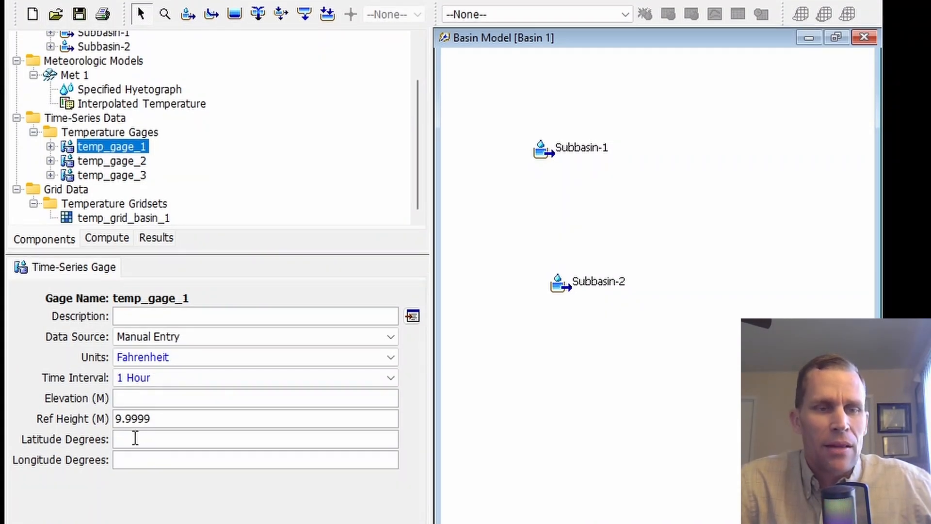
{"action": "left_click", "coordinate": [141, 458]}
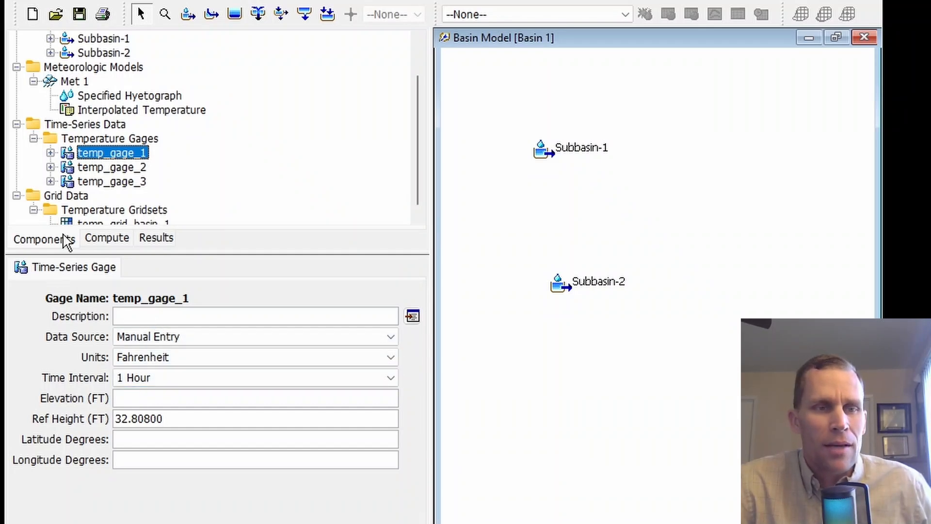
Expand temp_gage_1 and examine its time window and temperature data table
{"action": "left_click", "coordinate": [50, 153]}
{"action": "left_click", "coordinate": [118, 166]}
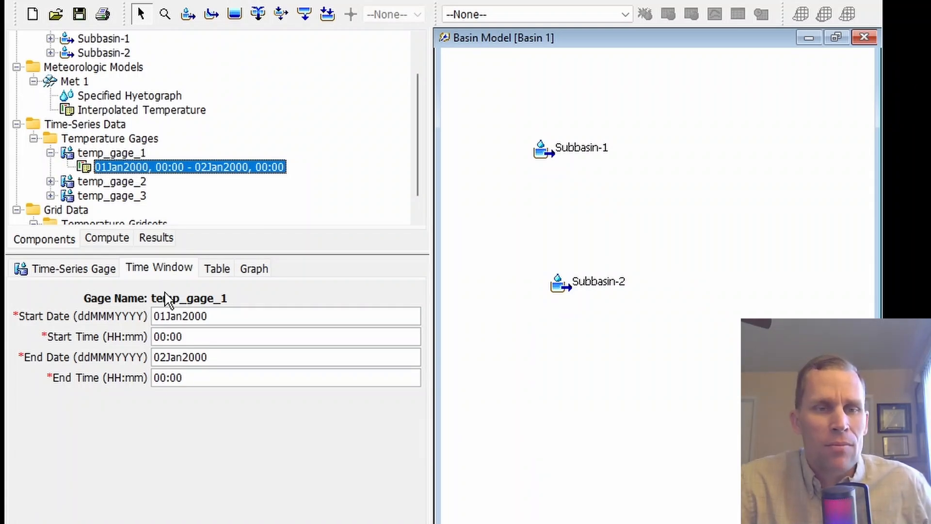
{"action": "left_click_drag", "start_coordinate": [216, 319], "coordinate": [148, 316]}
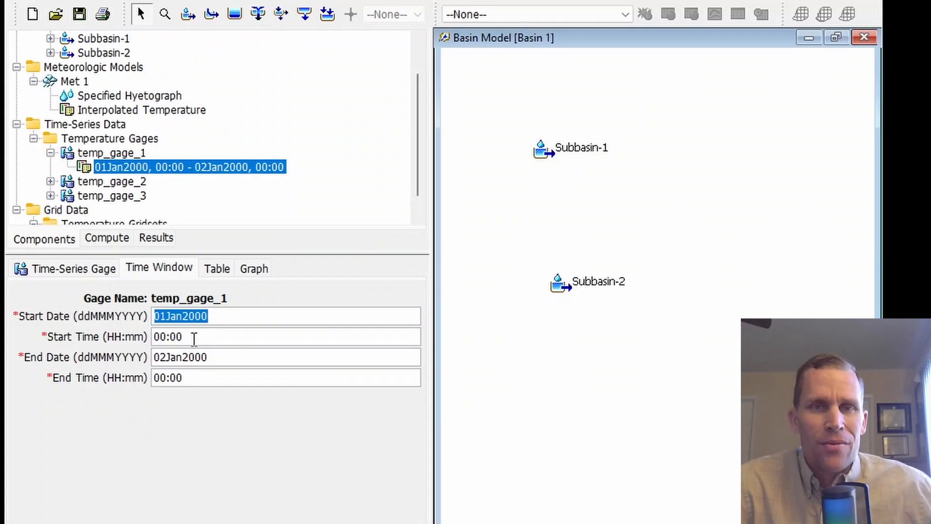
{"action": "left_click", "coordinate": [220, 268]}
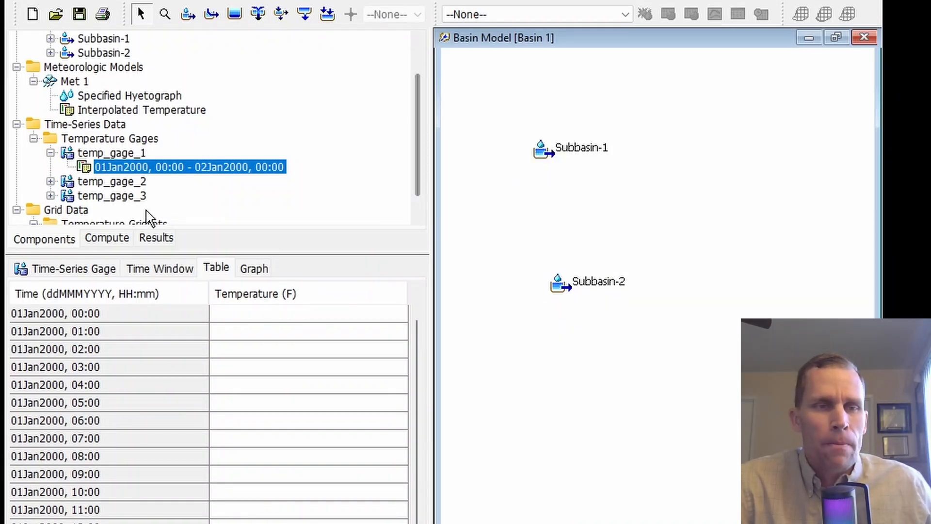
In Met 1's Interpolated Temperature settings, try the Inverse Distance, Inverse Distance Squared and Nearest Neighbor interpolation methods
{"action": "left_click", "coordinate": [121, 111]}
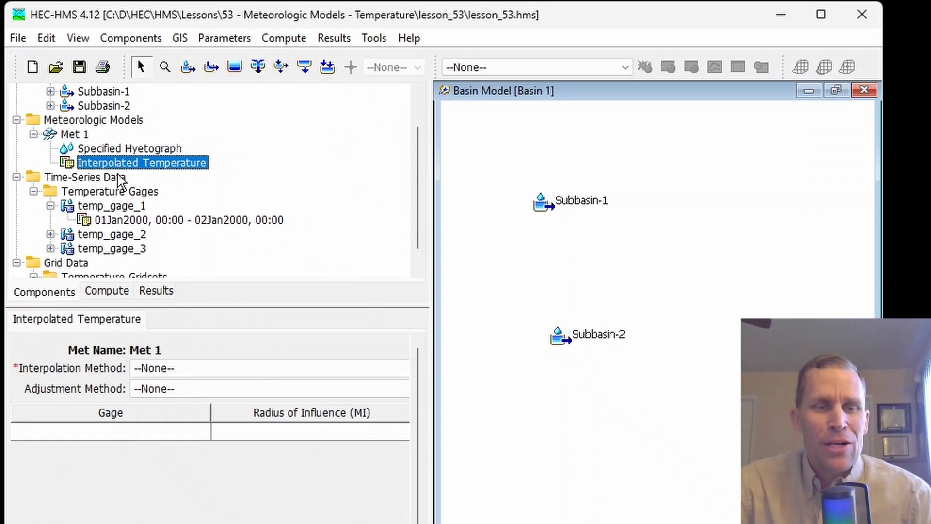
{"action": "left_click", "coordinate": [222, 372]}
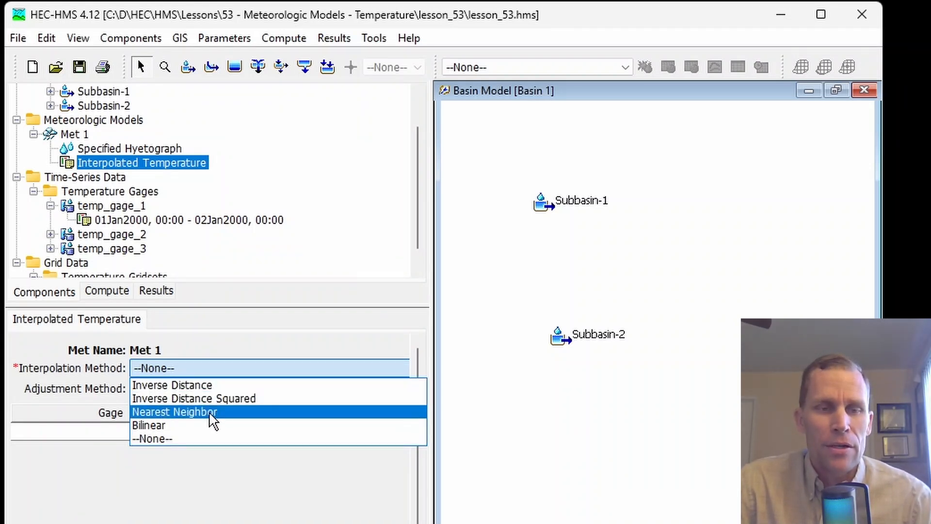
{"action": "left_click", "coordinate": [188, 385]}
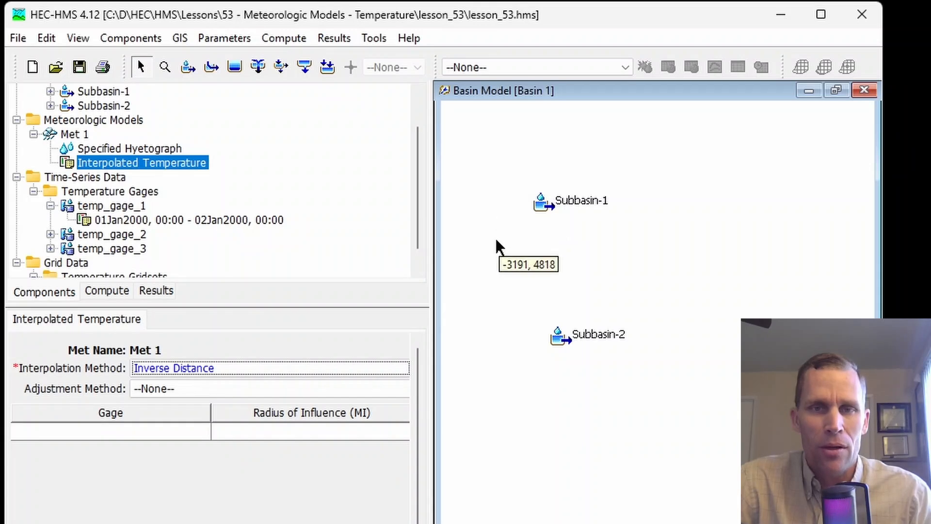
{"action": "left_click", "coordinate": [216, 370]}
{"action": "left_click", "coordinate": [214, 385]}
{"action": "left_click", "coordinate": [216, 368]}
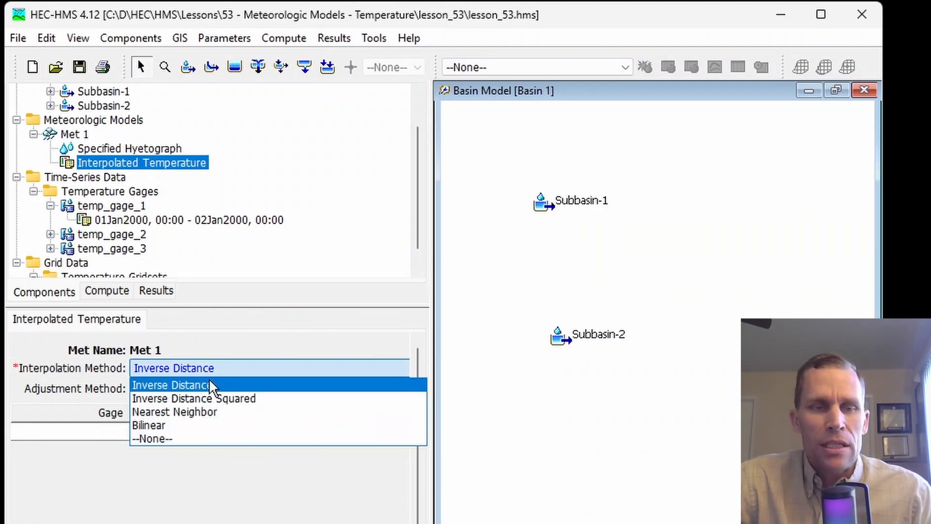
{"action": "left_click", "coordinate": [225, 407]}
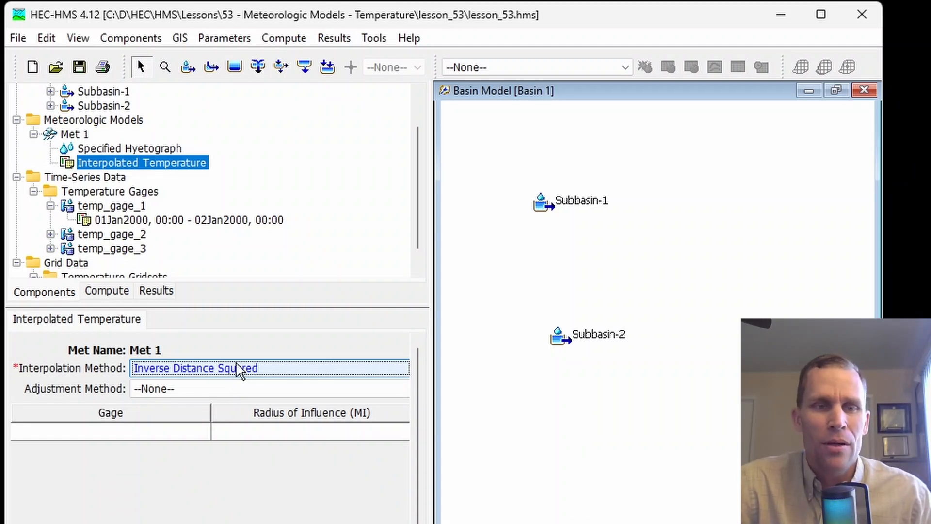
{"action": "left_click", "coordinate": [245, 371]}
{"action": "left_click", "coordinate": [288, 364]}
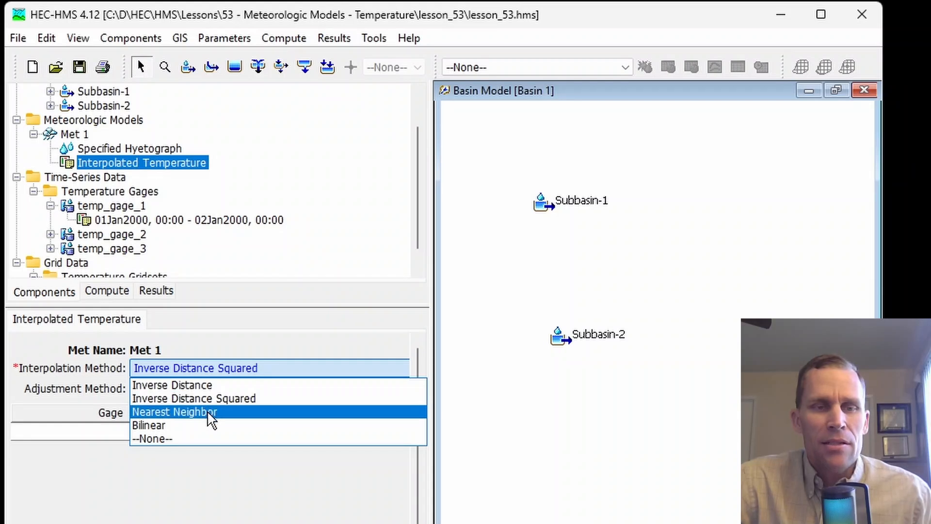
{"action": "left_click", "coordinate": [212, 420]}
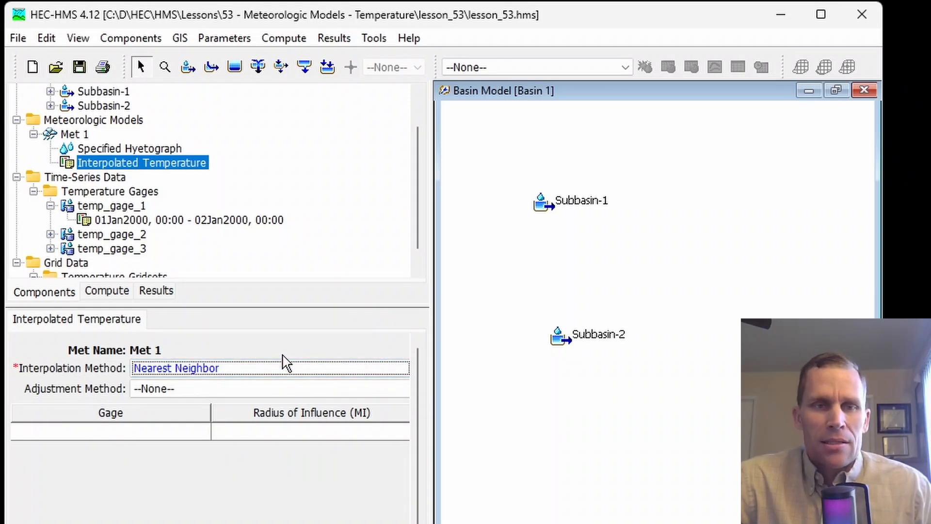
Set the interpolation method to Bilinear and review the inverse distance and bilinear interpolation formulas in the slides
{"action": "left_click", "coordinate": [255, 371]}
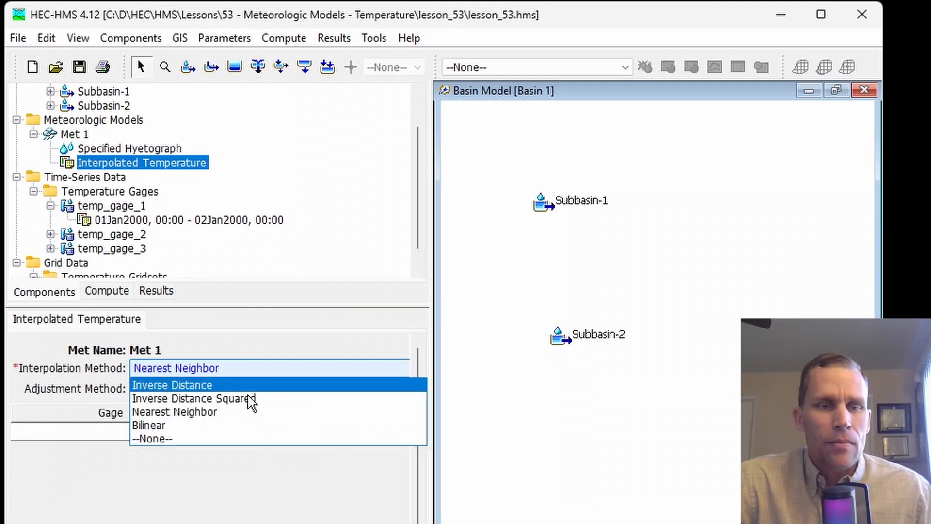
{"action": "left_click", "coordinate": [236, 427]}
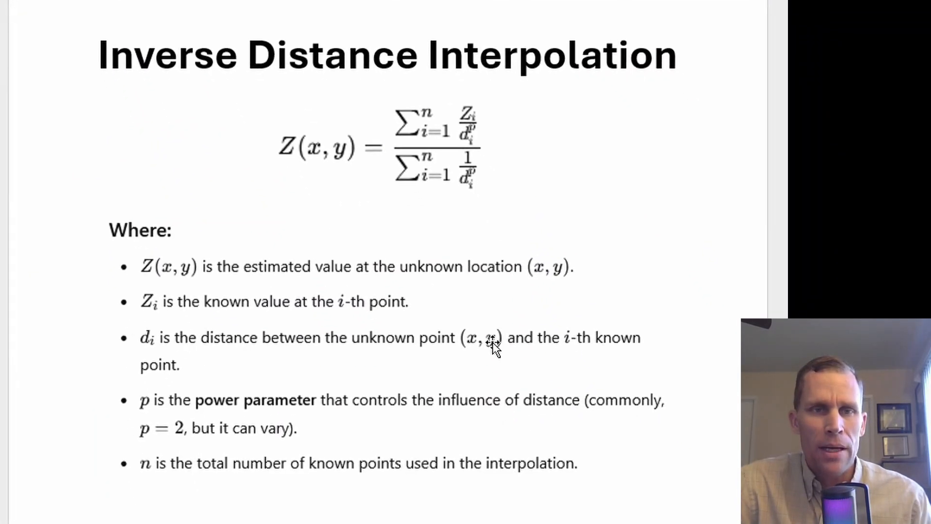
{"action": "scroll", "coordinate": [492, 342], "scroll_direction": "down", "scroll_amount": 10}
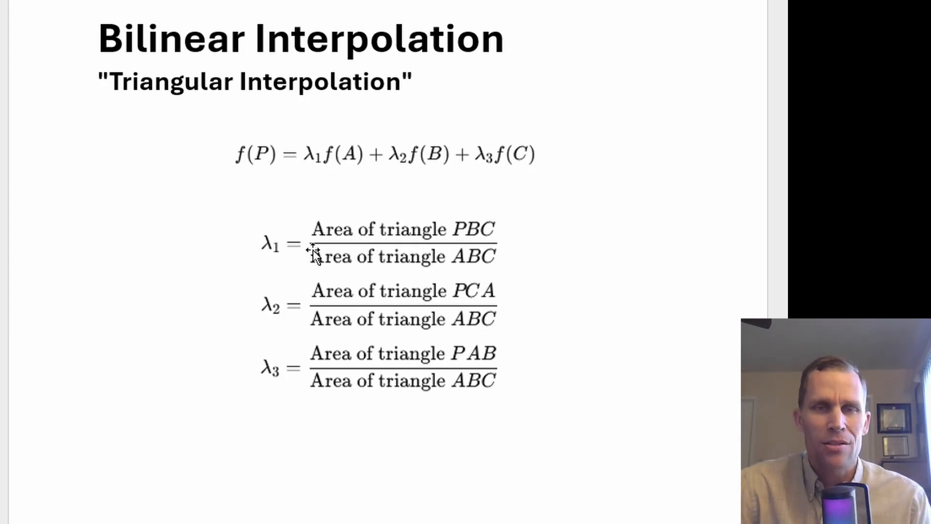
{"action": "key", "text": "alt+Tab"}
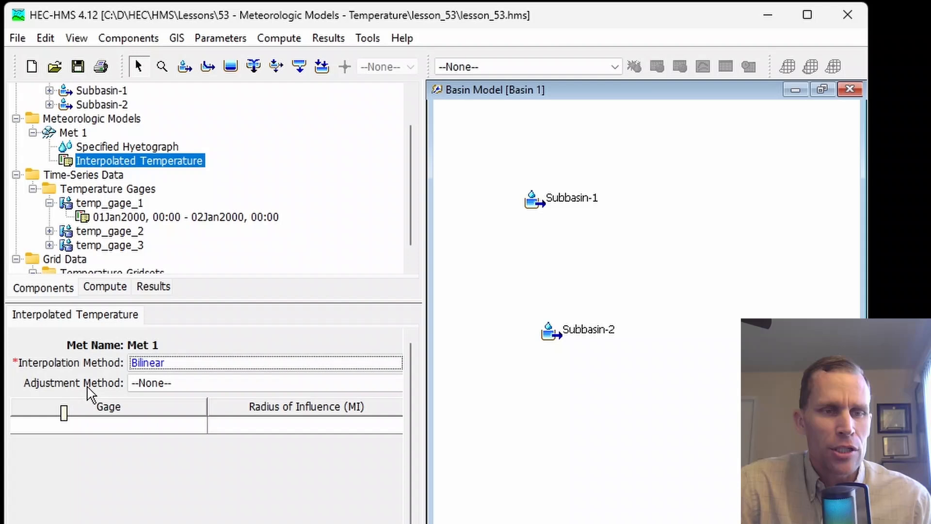
Set the interpolated temperature's adjustment method to Lapse and examine the lapse rate setting
{"action": "left_click", "coordinate": [190, 383]}
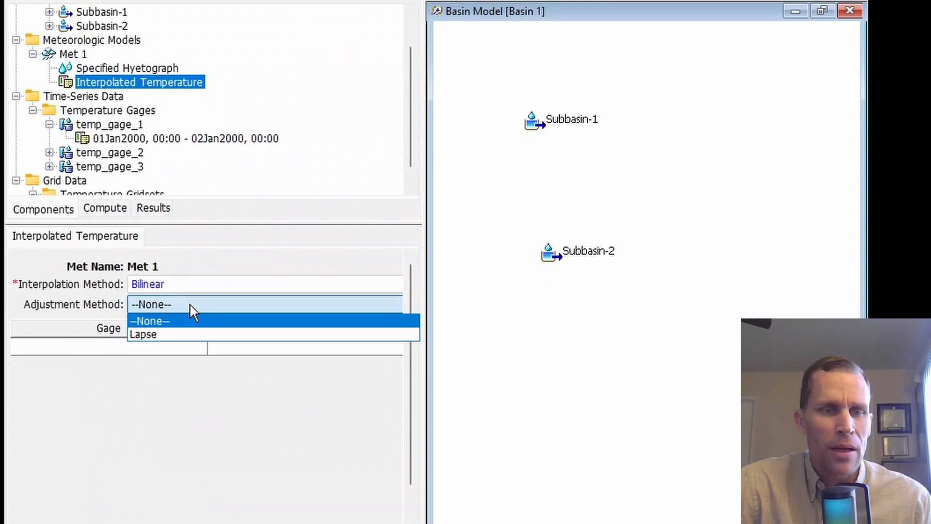
{"action": "left_click", "coordinate": [184, 335]}
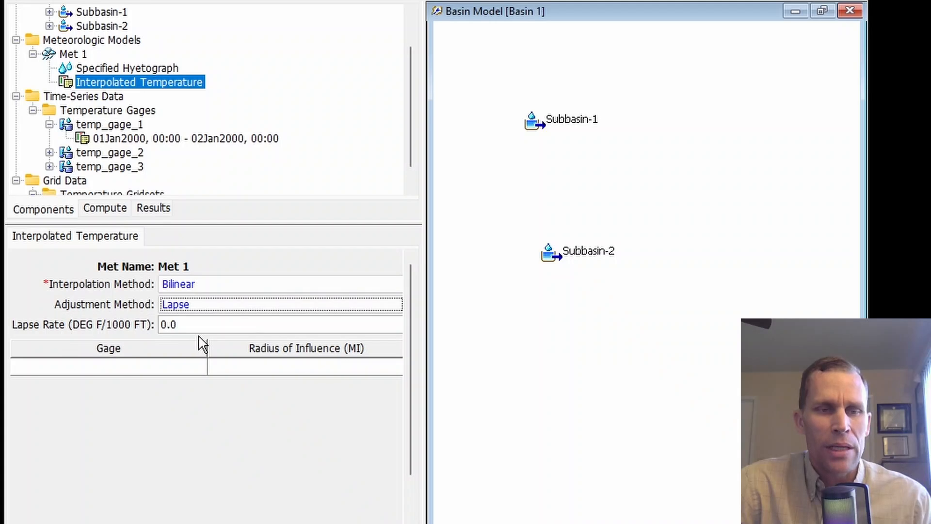
{"action": "double_click", "coordinate": [172, 324]}
{"action": "triple_click", "coordinate": [172, 325]}
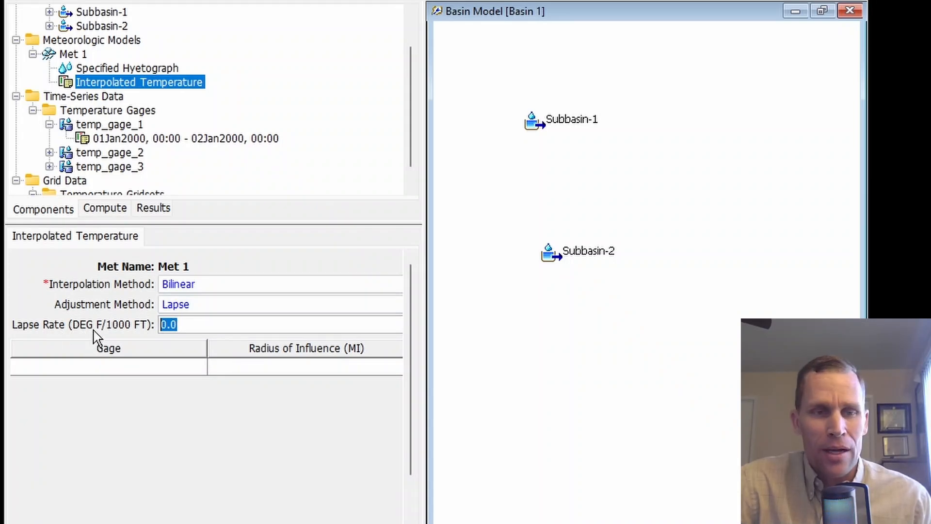
{"action": "left_click_drag", "start_coordinate": [207, 323], "coordinate": [143, 328]}
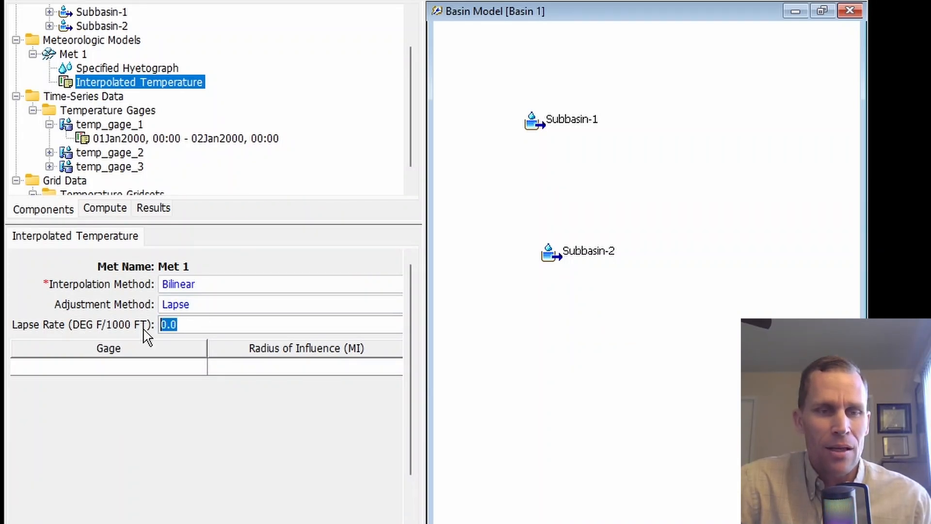
Add temp_gage_1 to the interpolation gage table with a radius of influence of 100 miles
{"action": "left_click", "coordinate": [131, 375]}
{"action": "left_click", "coordinate": [307, 376]}
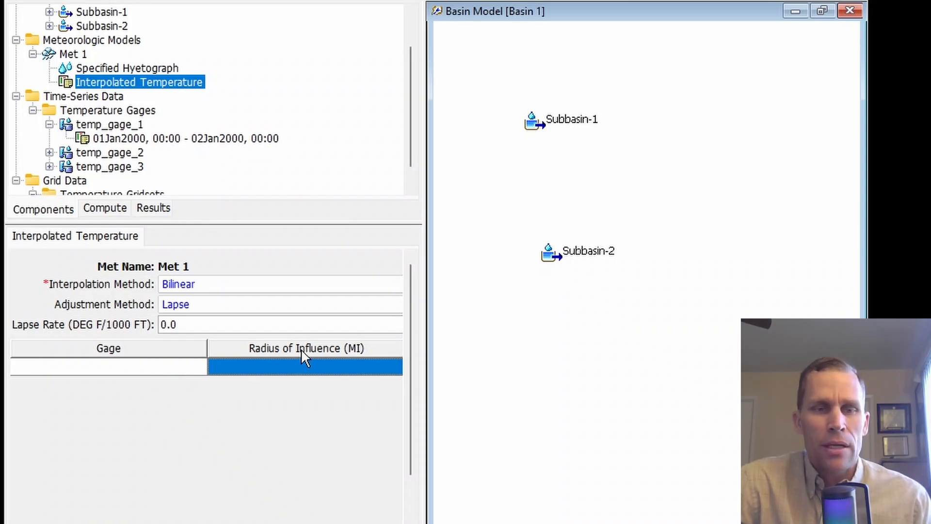
{"action": "left_click", "coordinate": [118, 374]}
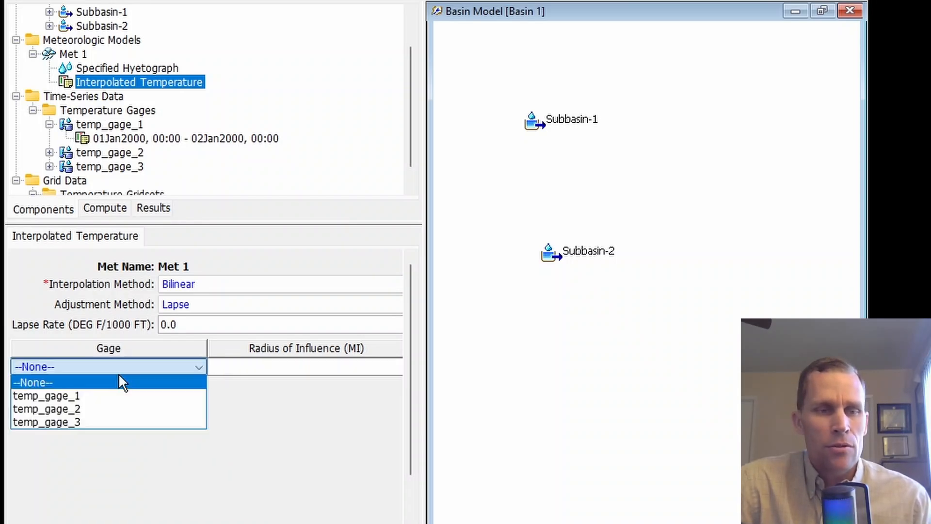
{"action": "left_click", "coordinate": [103, 396]}
{"action": "left_click", "coordinate": [259, 369]}
{"action": "left_click", "coordinate": [266, 367]}
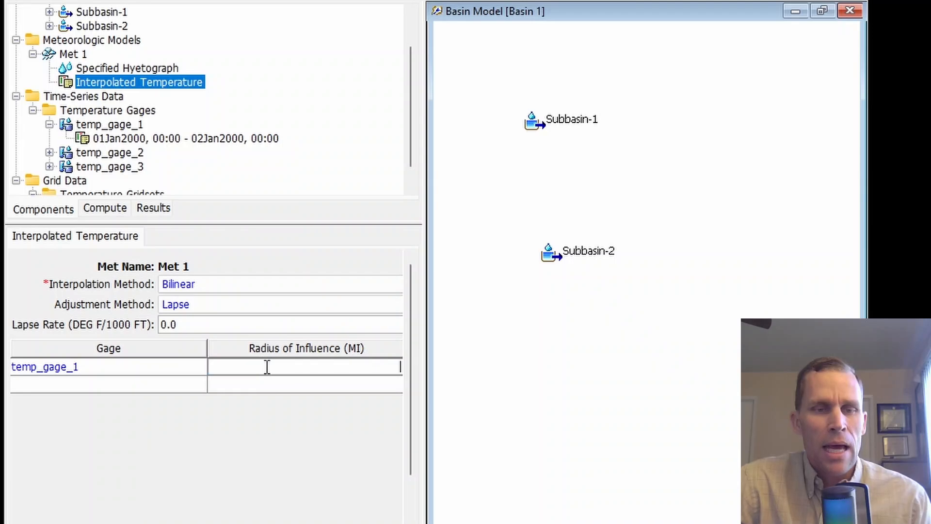
{"action": "type", "text": "100"}
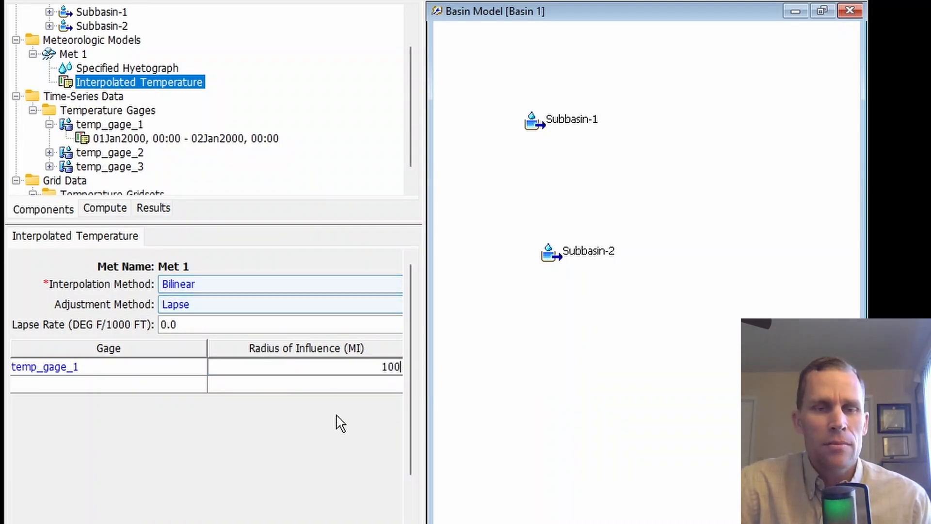
{"action": "left_click", "coordinate": [253, 286]}
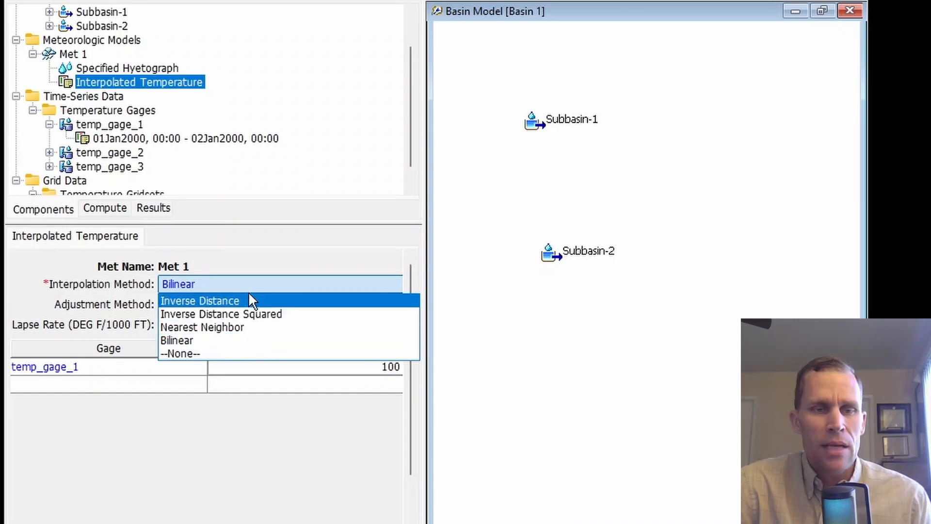
{"action": "left_click", "coordinate": [284, 250]}
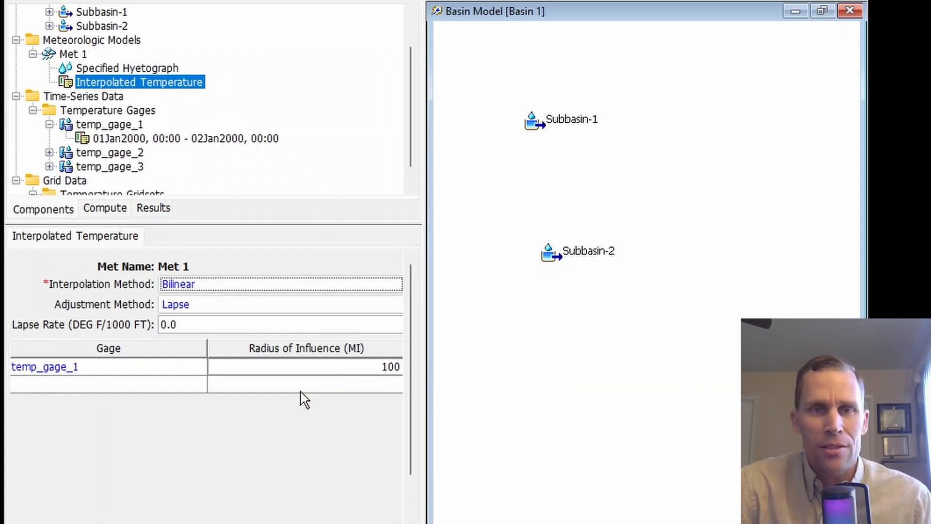
Change Met 1's temperature method to MetSim Temperature and open its settings
{"action": "left_click", "coordinate": [74, 54]}
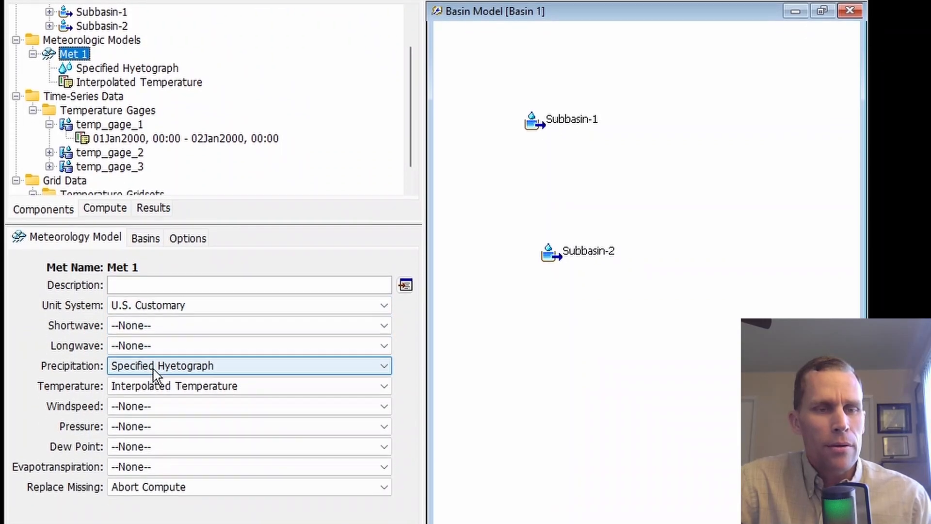
{"action": "left_click", "coordinate": [173, 387]}
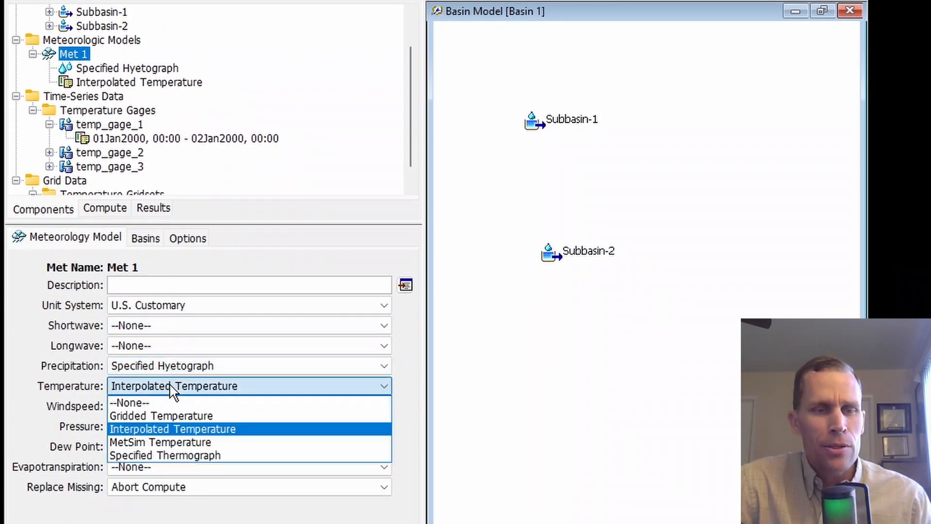
{"action": "left_click", "coordinate": [191, 443]}
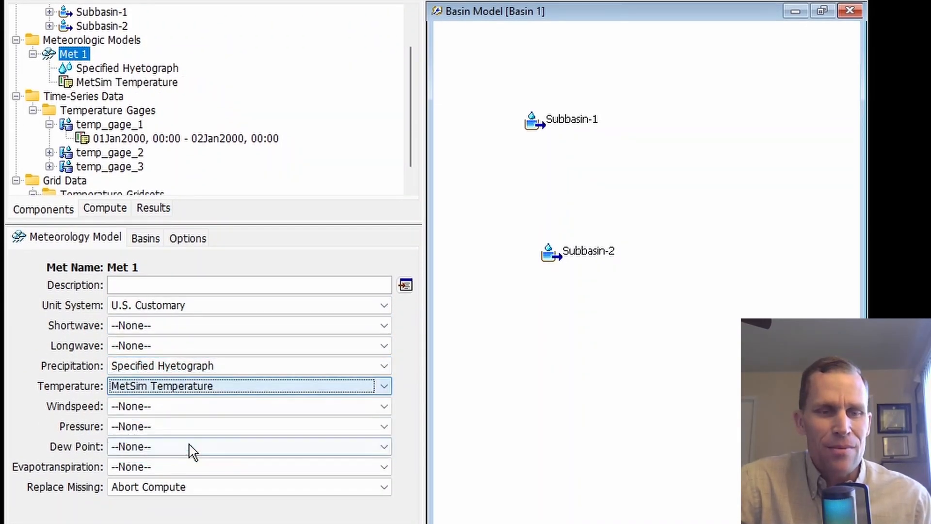
{"action": "left_click", "coordinate": [124, 86]}
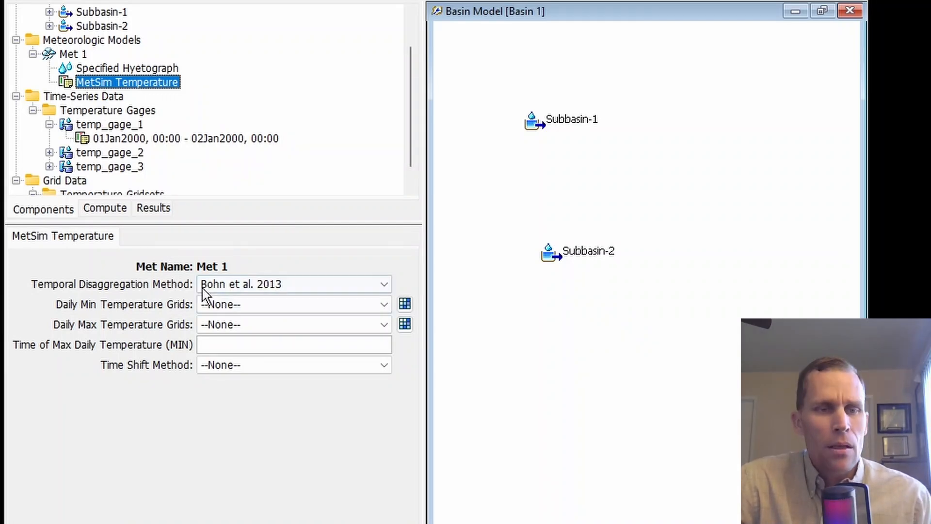
Review the temporal disaggregation options, keeping Bohn et al. 2013, and check which gridsets are available for daily minimum temperature
{"action": "left_click", "coordinate": [240, 289]}
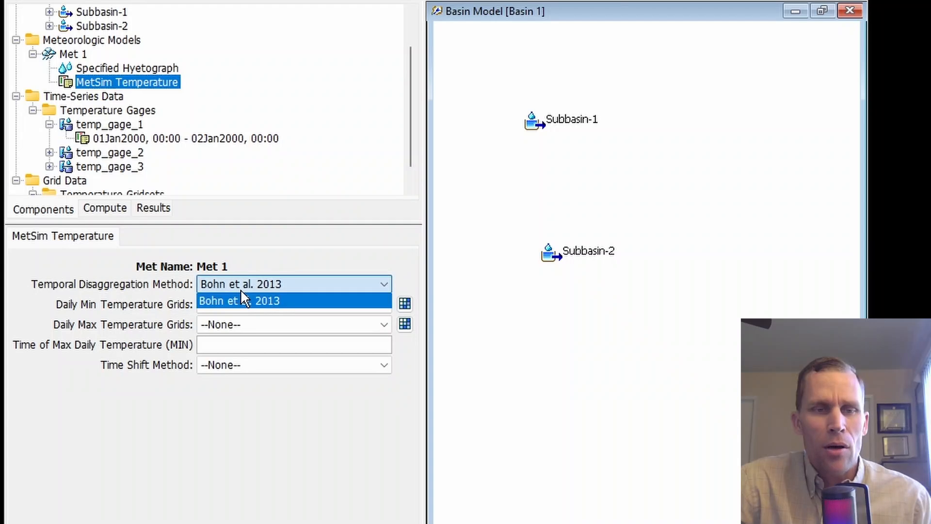
{"action": "left_click", "coordinate": [252, 297]}
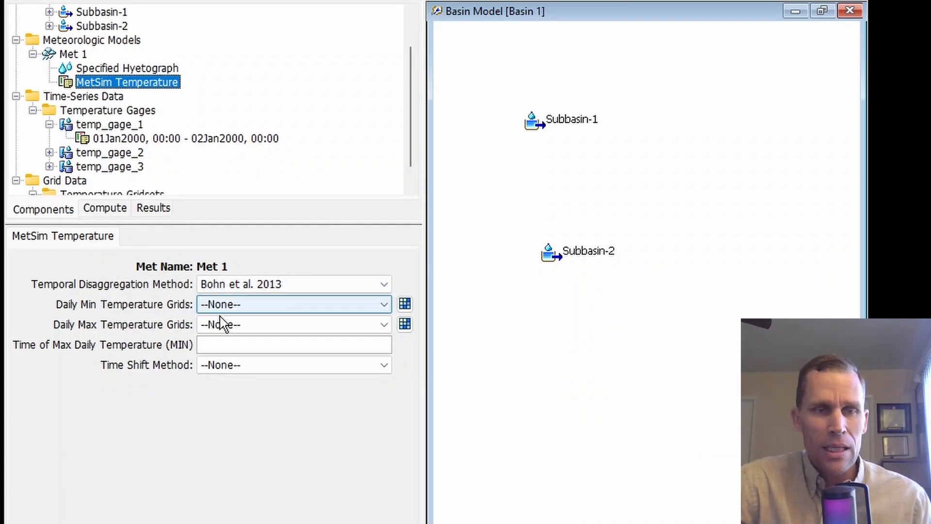
{"action": "left_click", "coordinate": [240, 304]}
{"action": "left_click", "coordinate": [238, 306]}
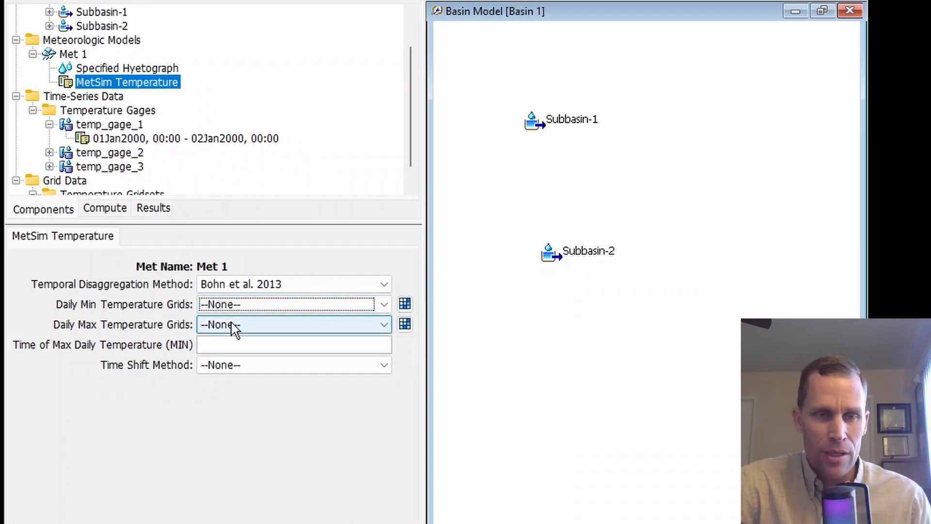
{"action": "left_click", "coordinate": [254, 304]}
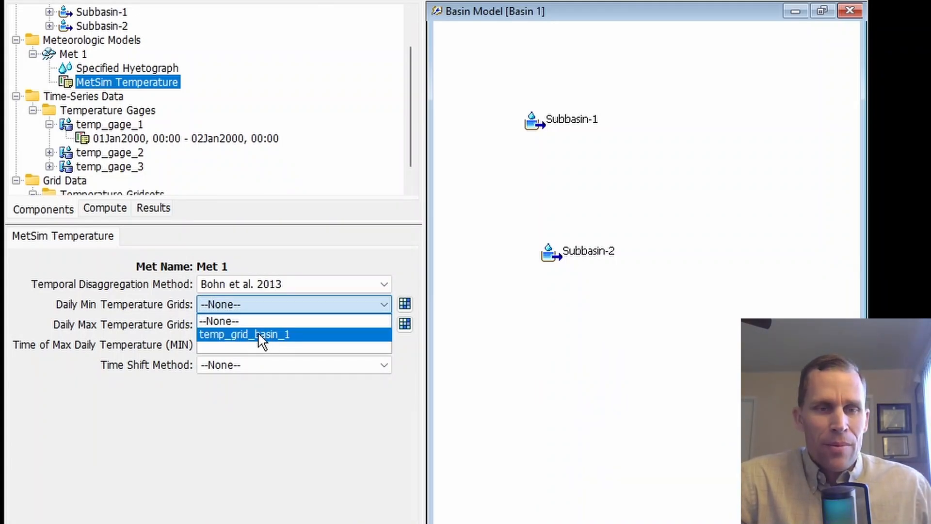
{"action": "left_click", "coordinate": [118, 323]}
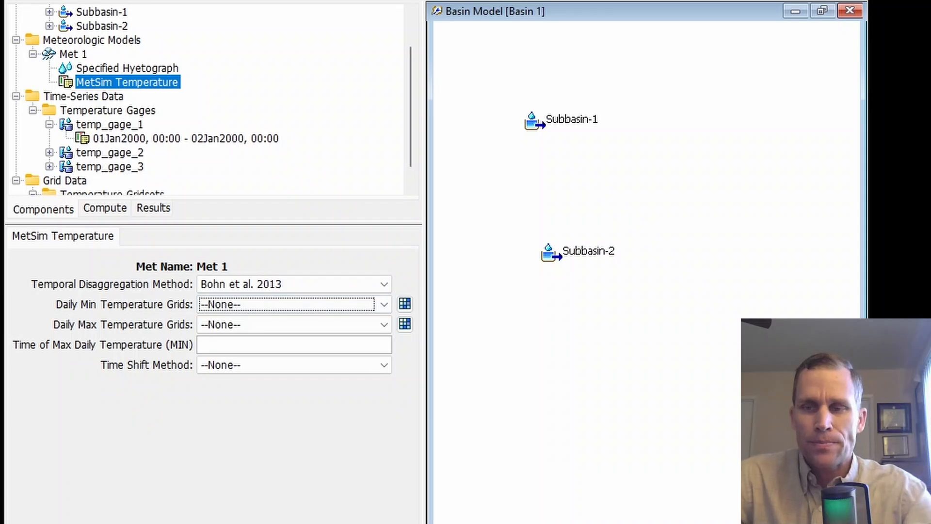
Create a new temperature gridset named temp_gage_1_min through the Grid Data Manager
{"action": "left_click", "coordinate": [128, 28]}
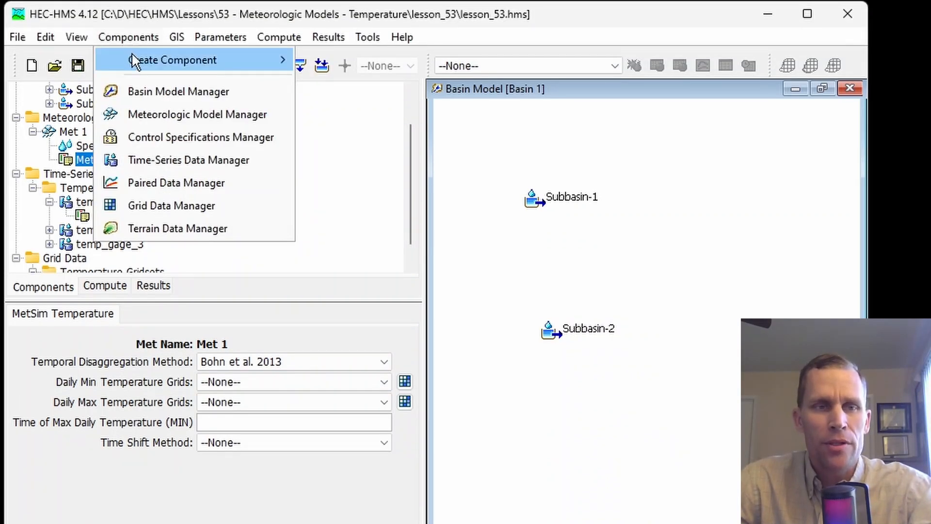
{"action": "left_click", "coordinate": [160, 205]}
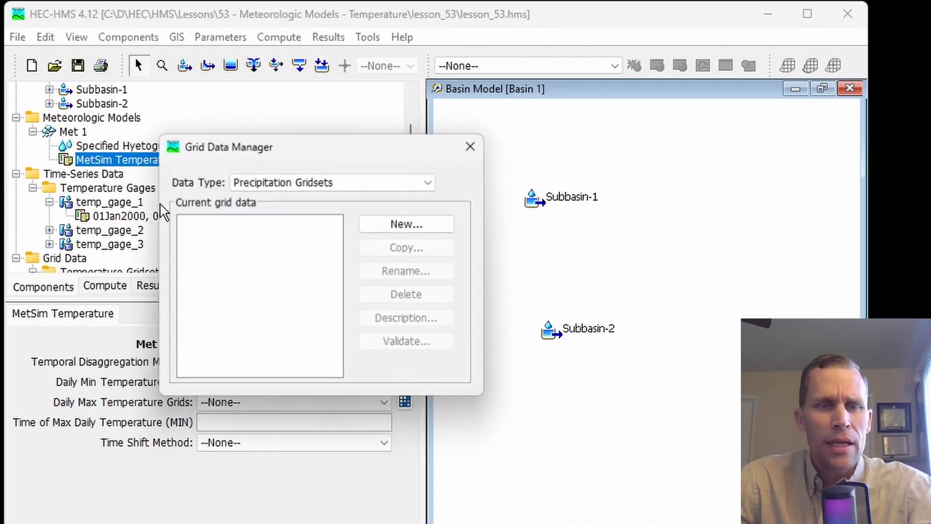
{"action": "left_click", "coordinate": [276, 182]}
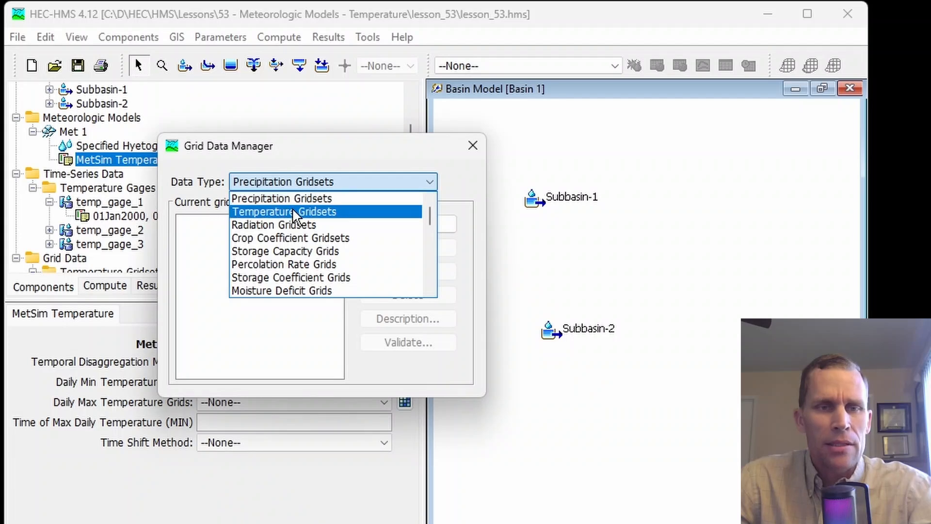
{"action": "left_click", "coordinate": [291, 212]}
{"action": "left_click", "coordinate": [245, 226]}
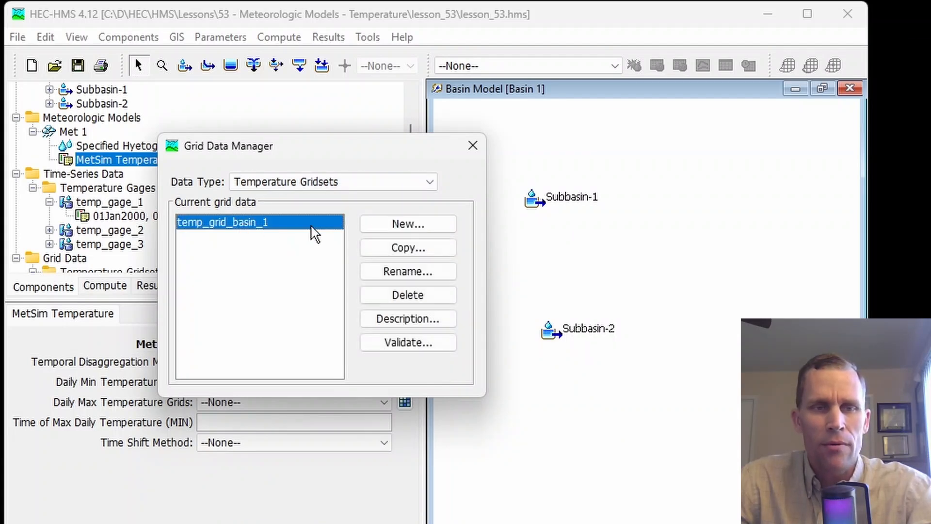
{"action": "left_click", "coordinate": [410, 228]}
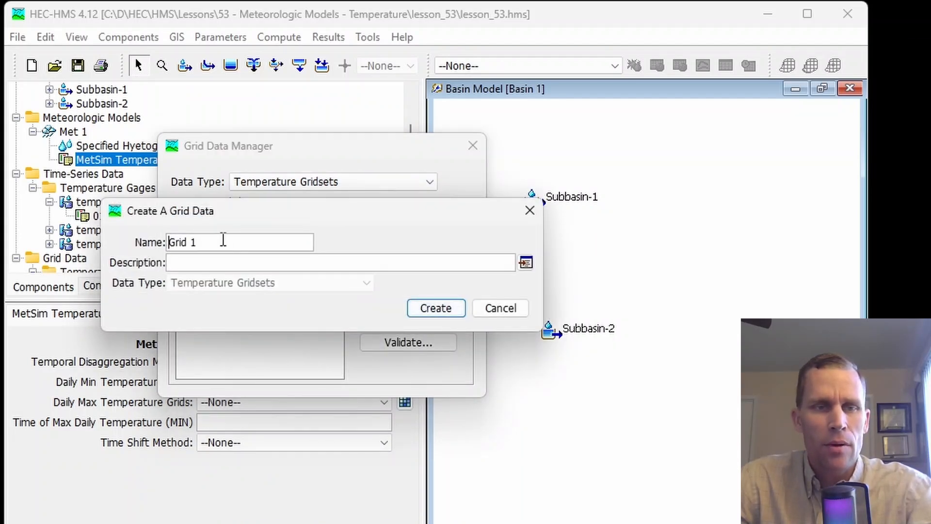
{"action": "left_click_drag", "start_coordinate": [223, 241], "coordinate": [144, 244]}
{"action": "type", "text": "temp_gage_1_min"}
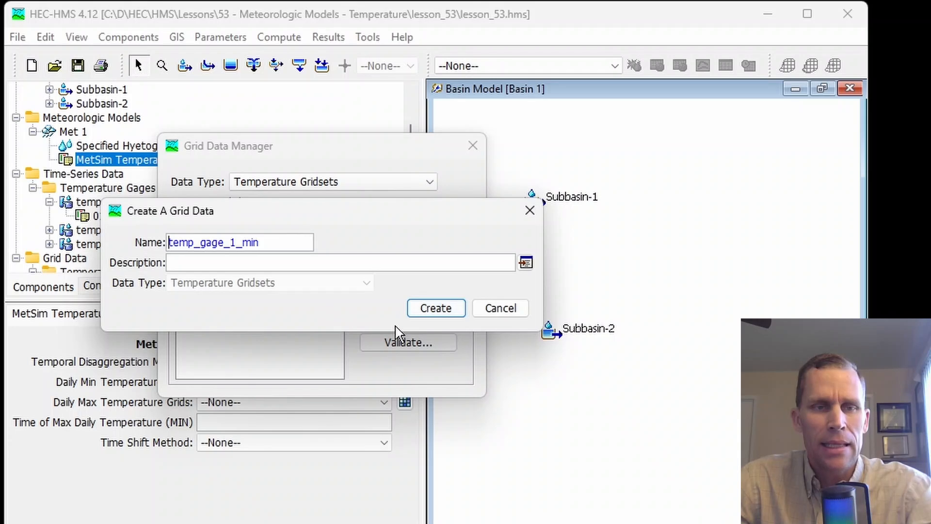
{"action": "left_click", "coordinate": [436, 308]}
Create another temperature gridset named temp_gage_1_max and close the Grid Data Manager
{"action": "left_click", "coordinate": [408, 223]}
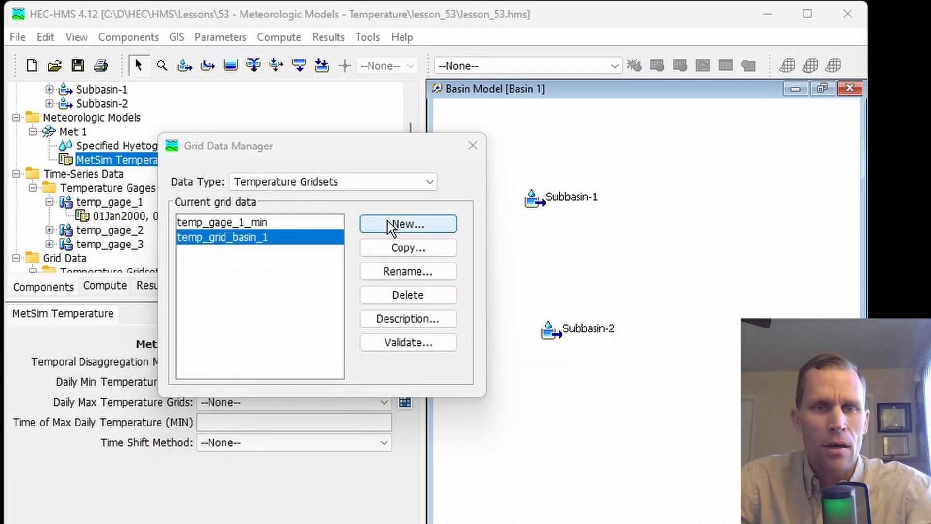
{"action": "left_click_drag", "start_coordinate": [252, 247], "coordinate": [122, 248]}
{"action": "type", "text": "temp_gage_1_max"}
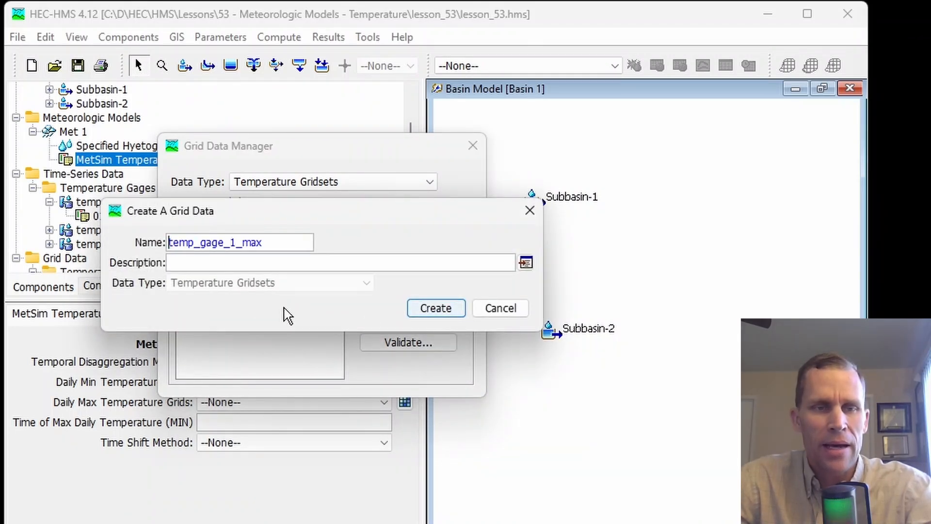
{"action": "left_click", "coordinate": [436, 309]}
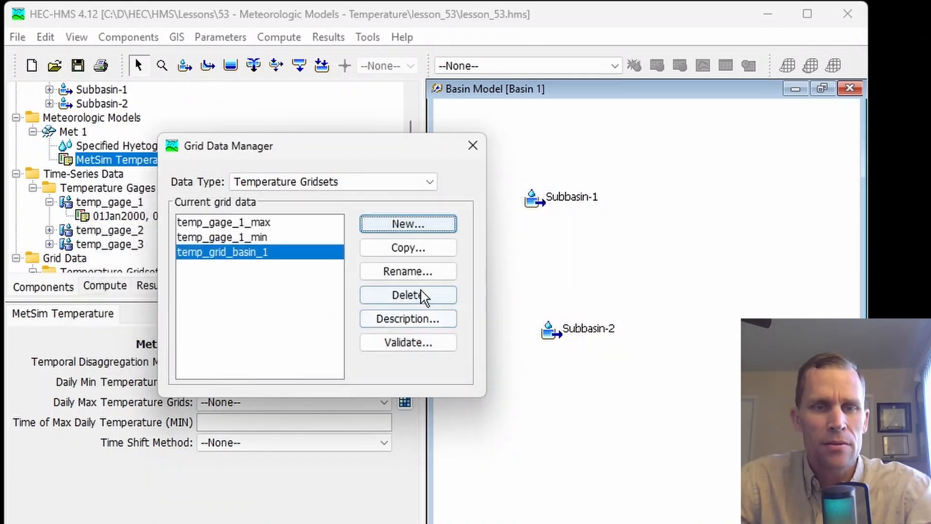
{"action": "left_click", "coordinate": [473, 146]}
Examine the data source settings of the temp_gage_1_max and temp_grid_basin_1 temperature gridsets
{"action": "scroll", "coordinate": [154, 219], "scroll_direction": "down", "scroll_amount": 3}
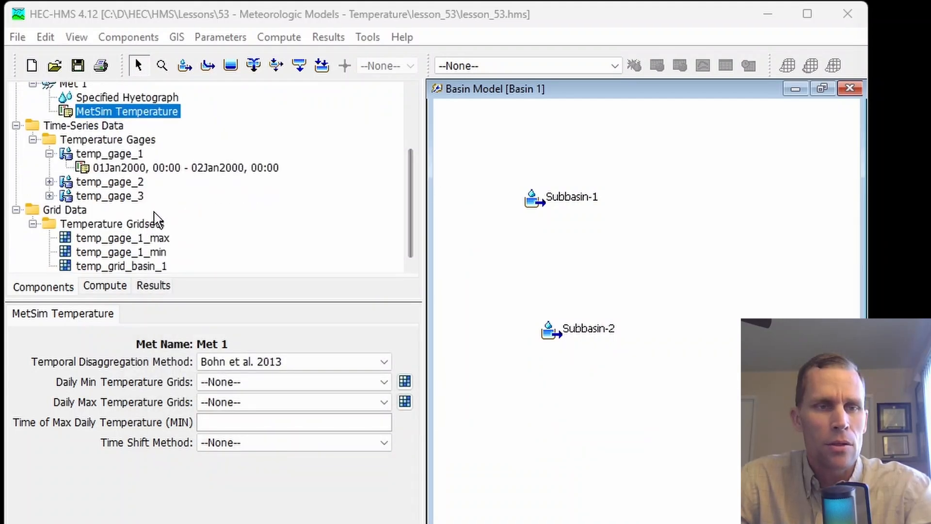
{"action": "left_click", "coordinate": [95, 239]}
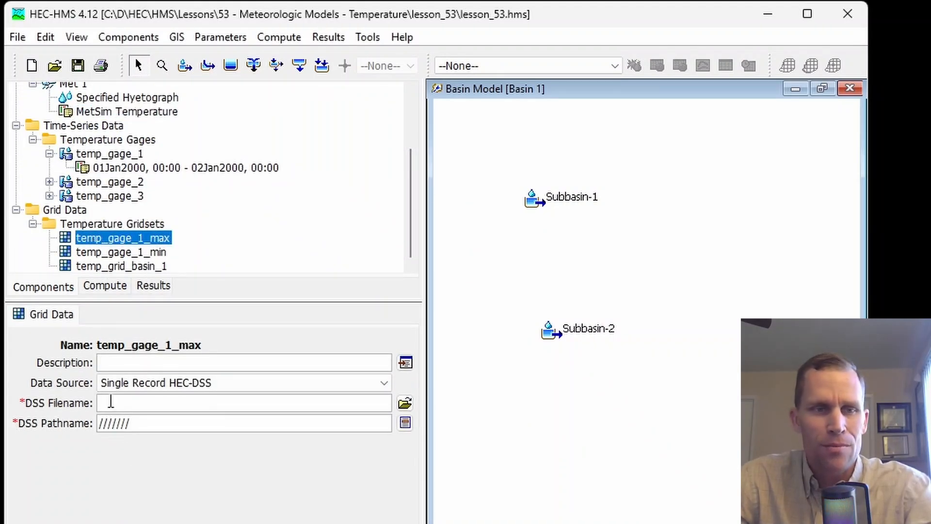
{"action": "left_click", "coordinate": [120, 267]}
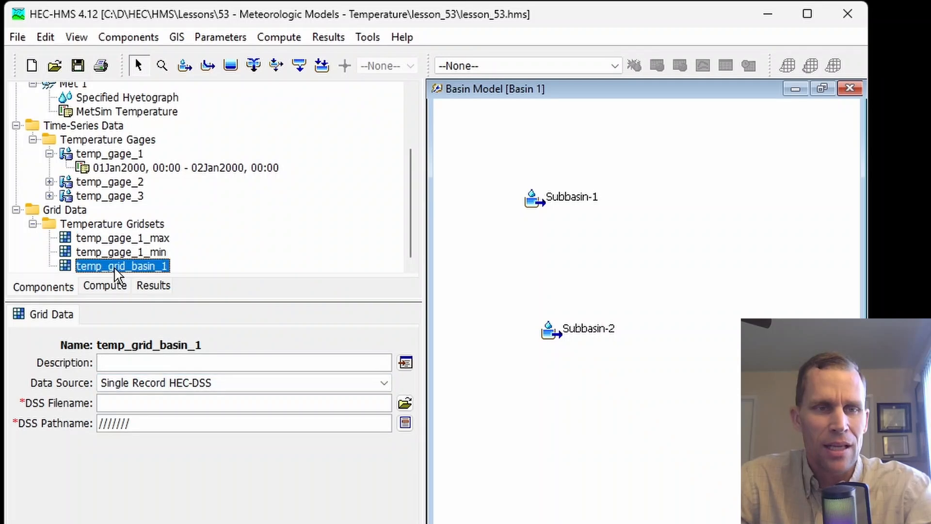
Assign temp_gage_1_min as both the daily minimum and the daily maximum temperature grids of Met 1's MetSim Temperature
{"action": "left_click", "coordinate": [127, 113]}
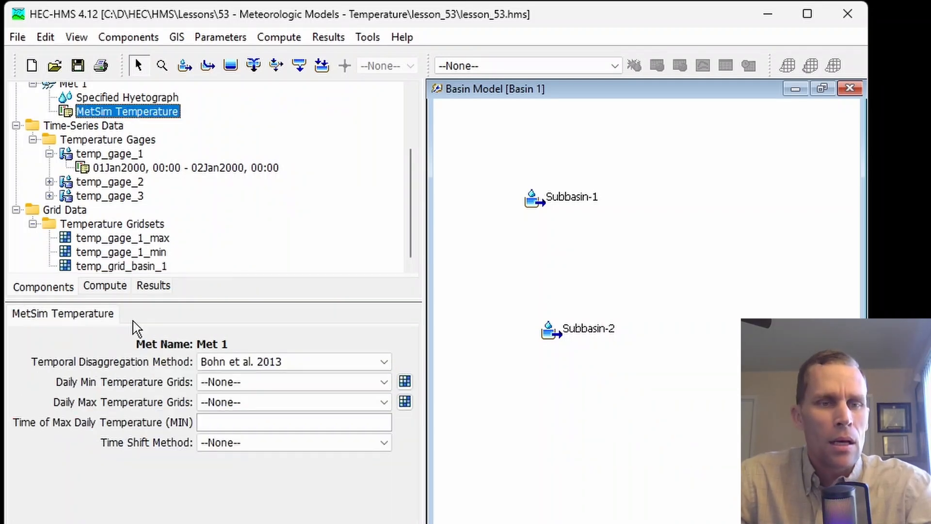
{"action": "left_click", "coordinate": [239, 384]}
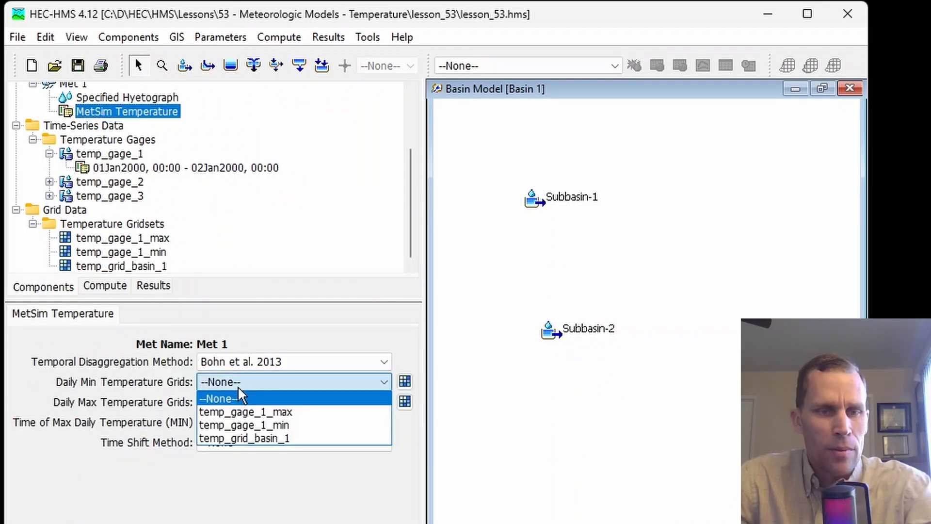
{"action": "left_click", "coordinate": [250, 426]}
{"action": "left_click", "coordinate": [242, 403]}
{"action": "left_click", "coordinate": [253, 459]}
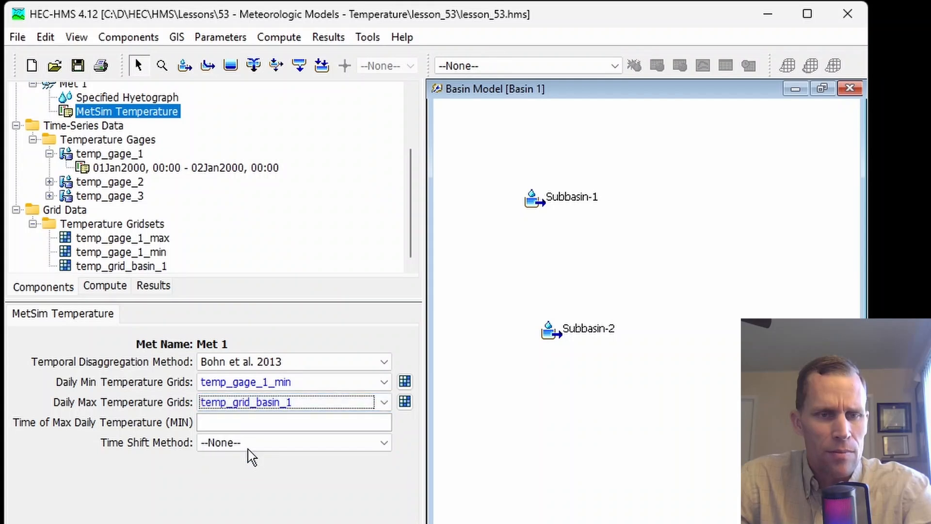
{"action": "left_click", "coordinate": [249, 403]}
{"action": "left_click", "coordinate": [249, 444]}
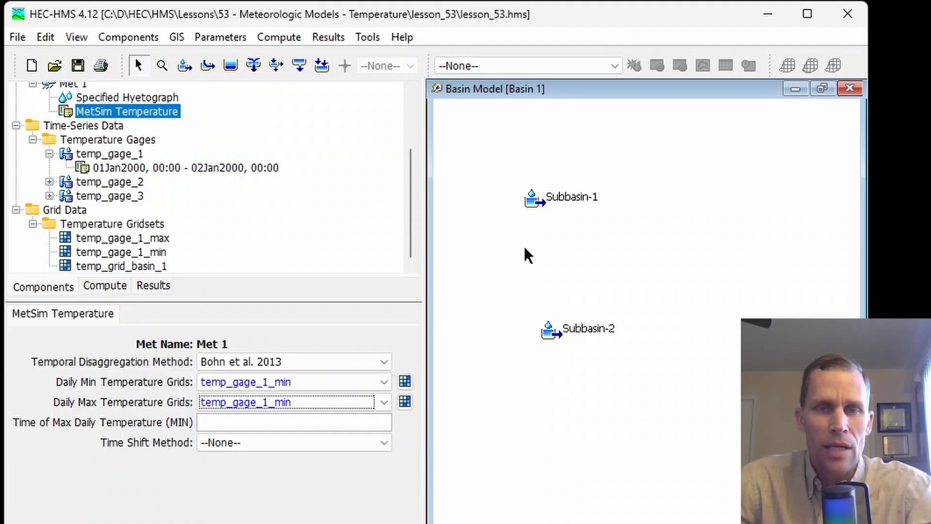
Check the discretization method options of Subbasin-1 without changing the setting
{"action": "left_click", "coordinate": [548, 203]}
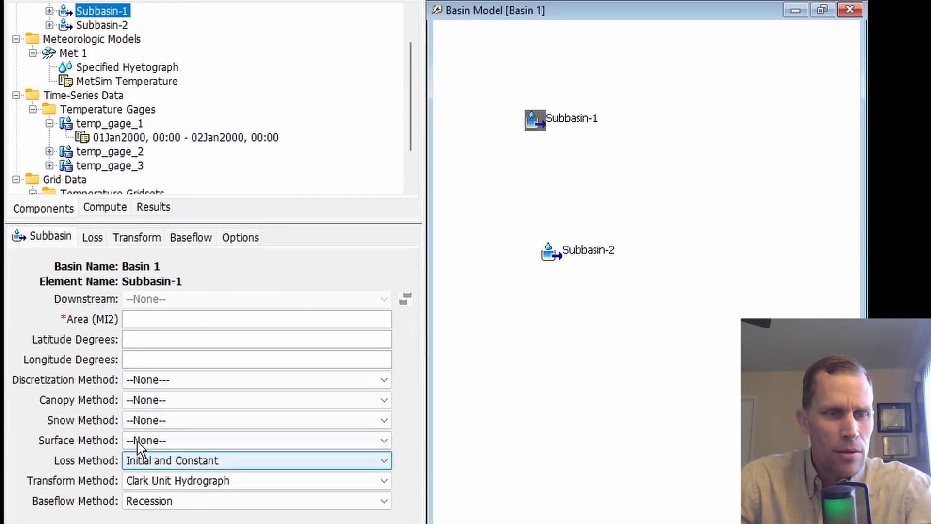
{"action": "left_click", "coordinate": [174, 380]}
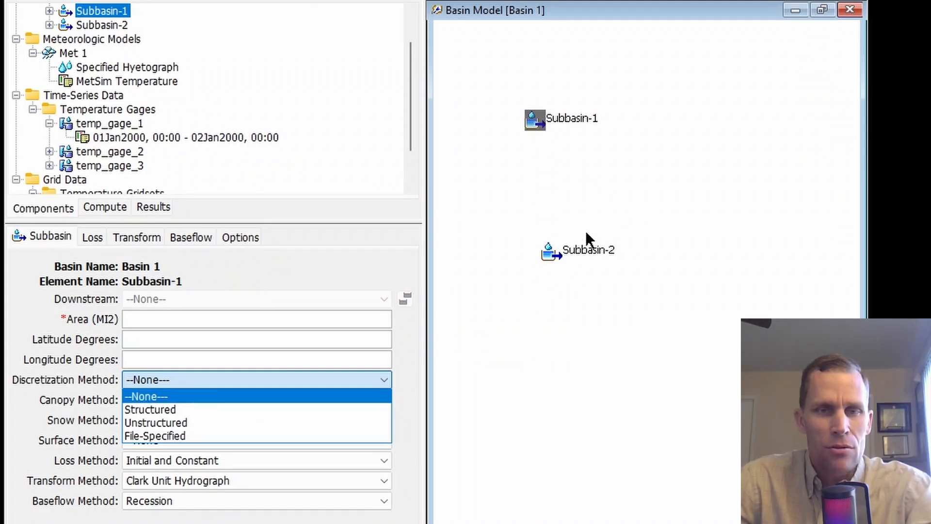
{"action": "left_click", "coordinate": [617, 351]}
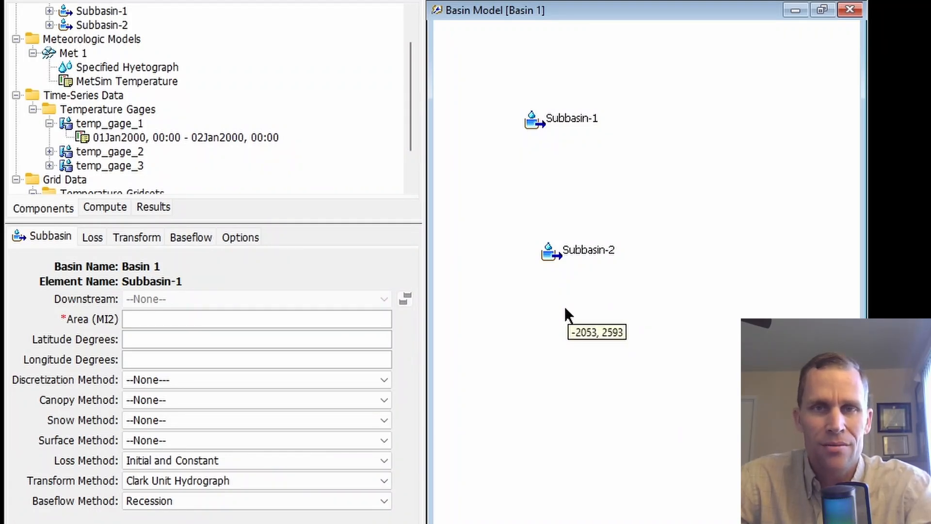
Set MetSim's time of maximum daily temperature to 960 minutes and choose User-Specified as the time shift method after trying Normalize Start
{"action": "left_click", "coordinate": [102, 83]}
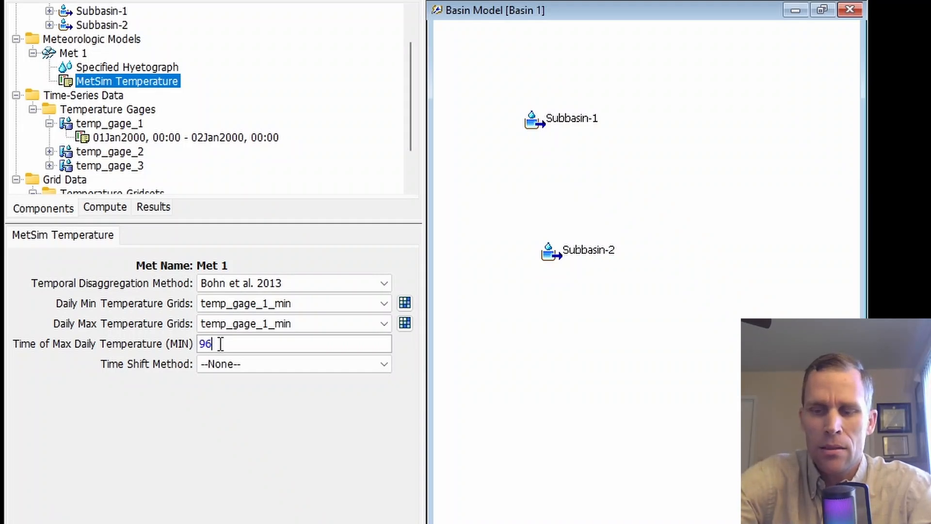
{"action": "type", "text": "0"}
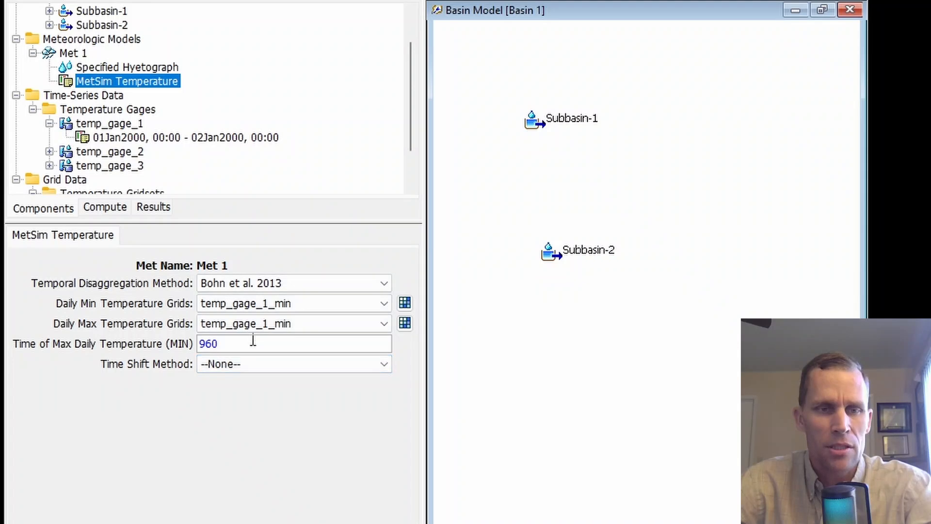
{"action": "left_click", "coordinate": [244, 365]}
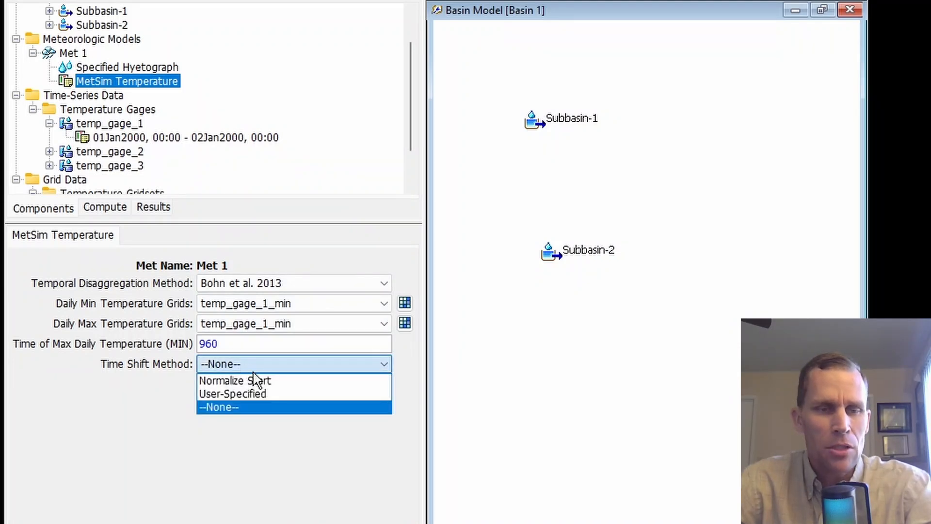
{"action": "left_click", "coordinate": [246, 410]}
{"action": "left_click", "coordinate": [248, 370]}
{"action": "left_click", "coordinate": [247, 381]}
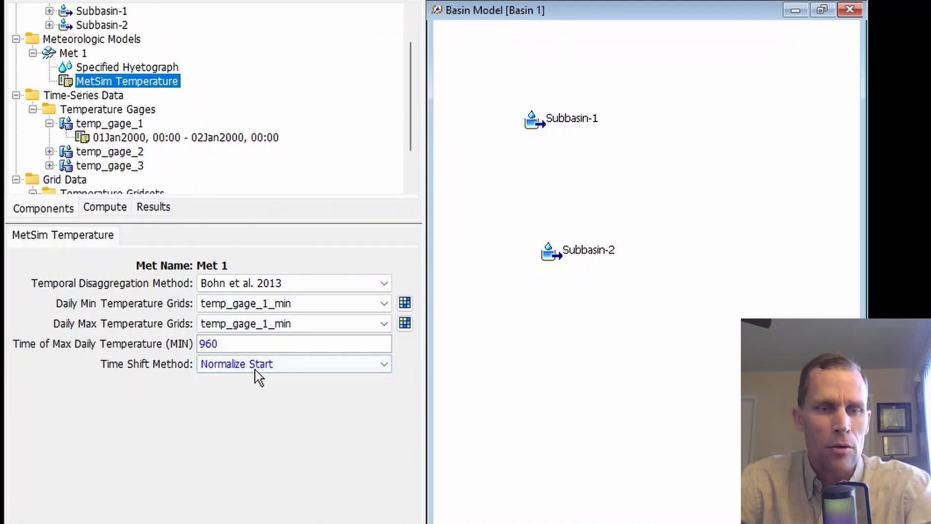
{"action": "left_click", "coordinate": [260, 370]}
{"action": "left_click", "coordinate": [263, 396]}
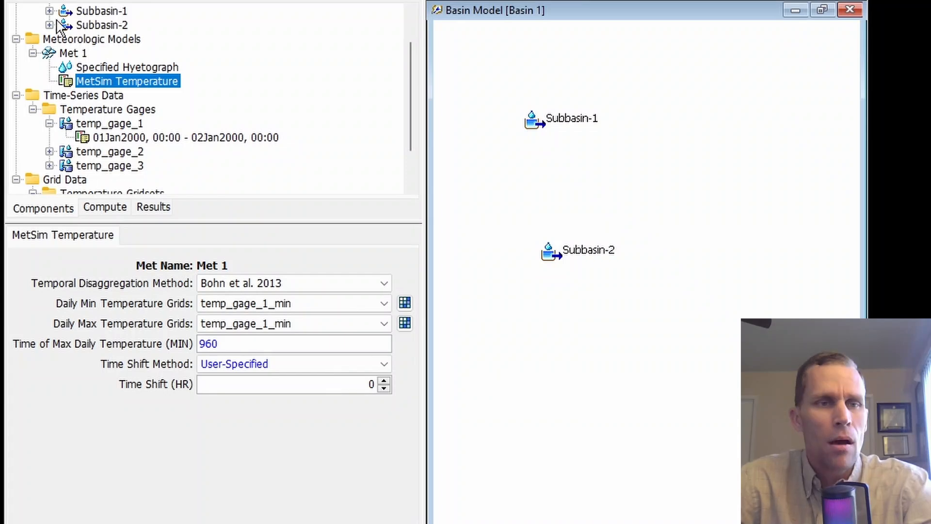
Change Met 1's temperature method to Specified Thermograph and open its settings
{"action": "left_click", "coordinate": [74, 53]}
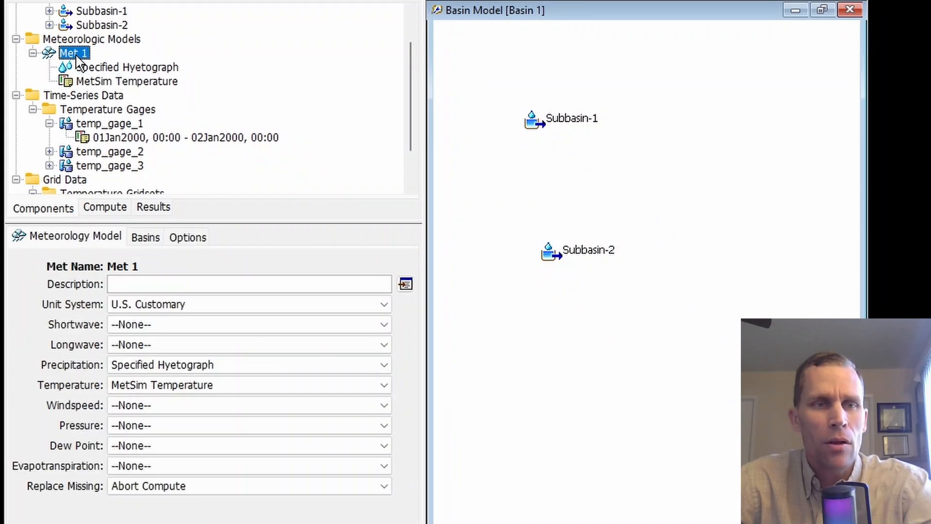
{"action": "left_click", "coordinate": [170, 388]}
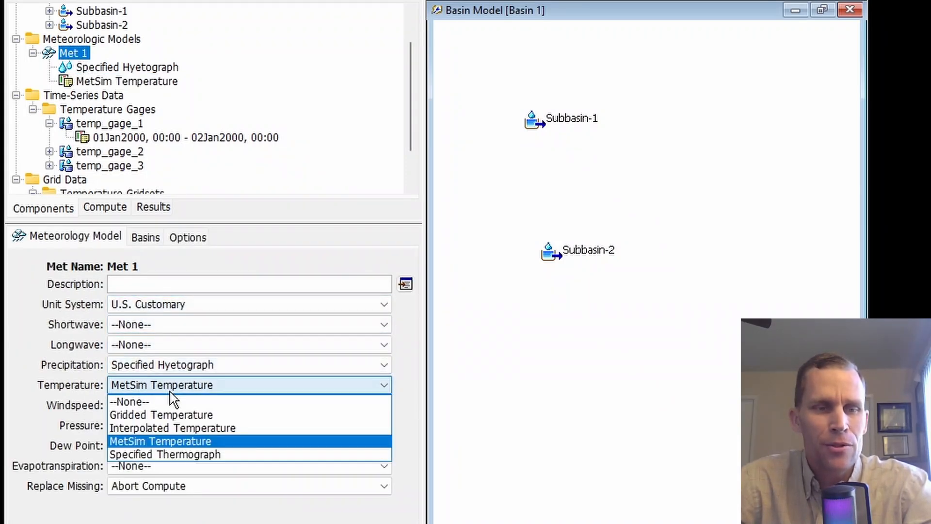
{"action": "left_click", "coordinate": [171, 455]}
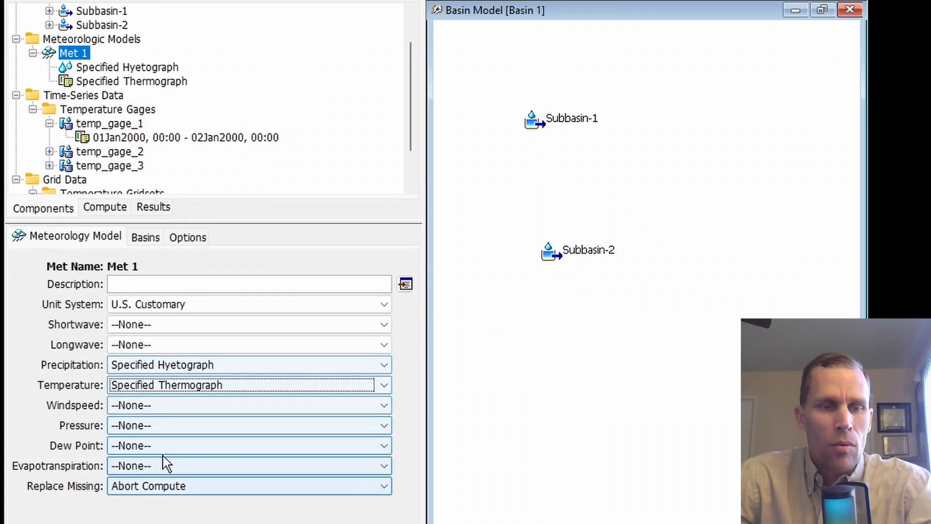
{"action": "left_click", "coordinate": [119, 80]}
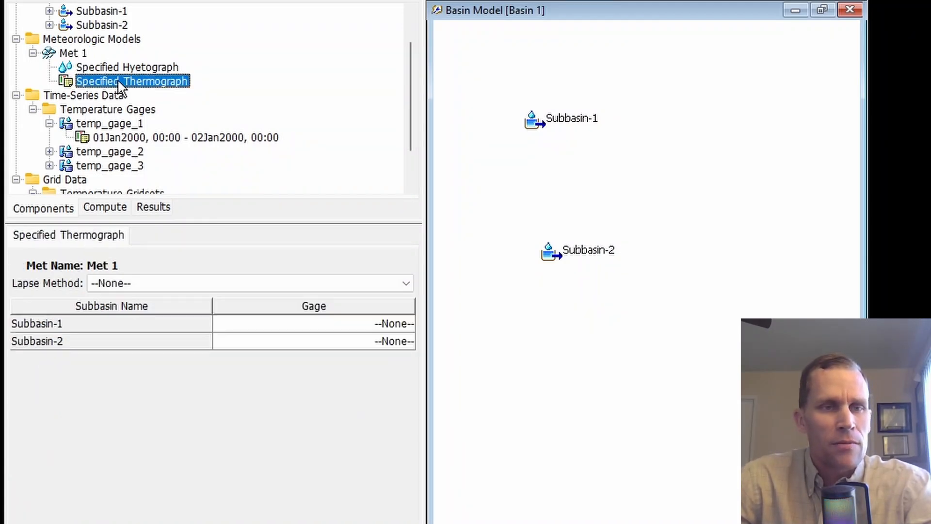
Review the thermograph's subbasin table and the temperature gages available for Subbasin-1 without assigning one
{"action": "left_click", "coordinate": [97, 329]}
{"action": "left_click", "coordinate": [113, 345]}
{"action": "left_click", "coordinate": [298, 324]}
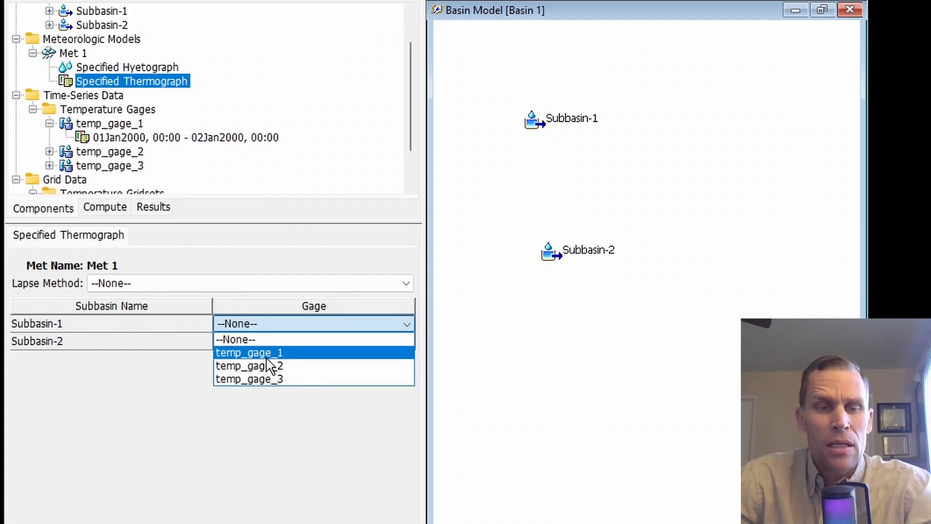
{"action": "left_click", "coordinate": [287, 457]}
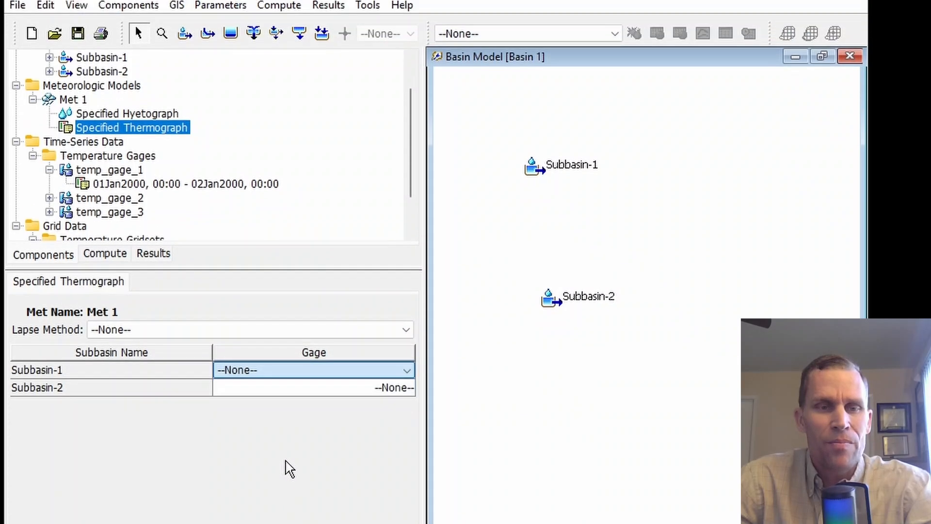
Create a new temperature gage named temp_gage_sub1 in the project's time-series data
{"action": "key", "text": "alt+Tab"}
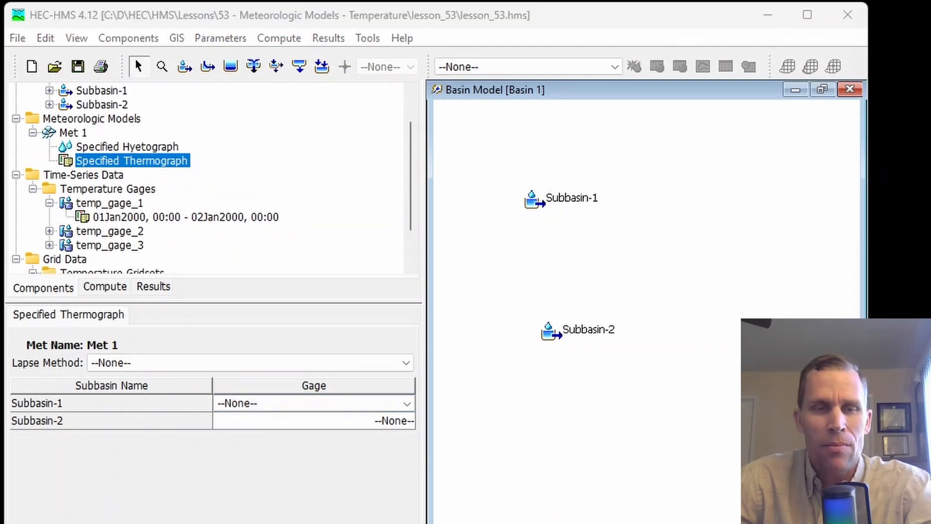
{"action": "left_click", "coordinate": [146, 41]}
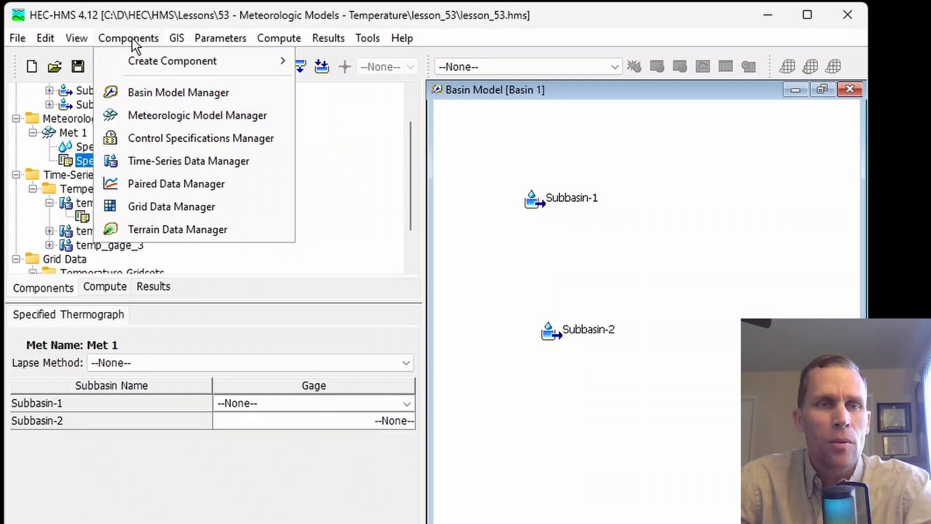
{"action": "left_click", "coordinate": [165, 161]}
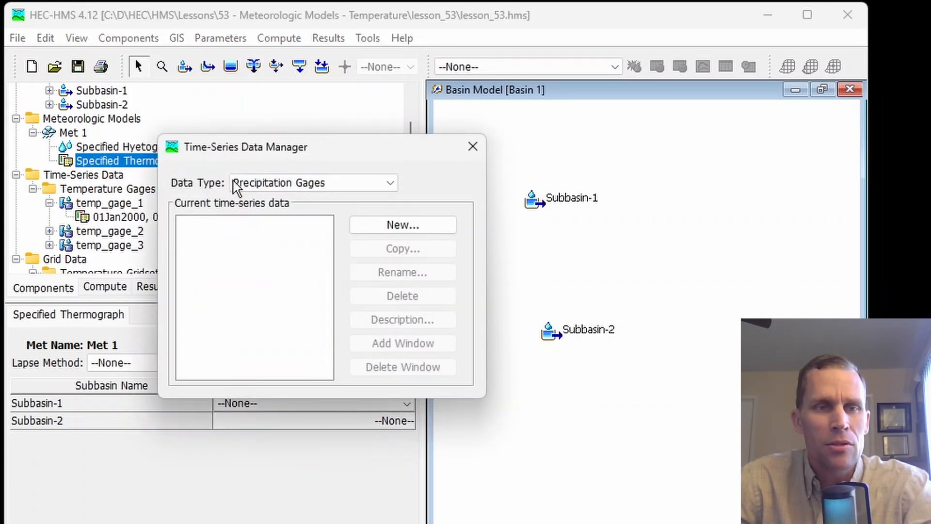
{"action": "left_click", "coordinate": [300, 184]}
{"action": "left_click", "coordinate": [280, 238]}
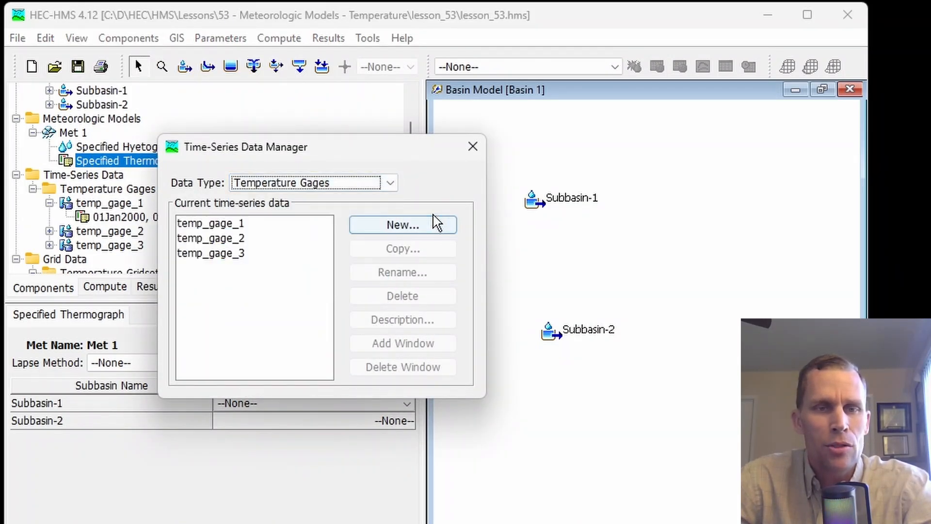
{"action": "left_click", "coordinate": [433, 224]}
{"action": "left_click_drag", "start_coordinate": [219, 246], "coordinate": [156, 244]}
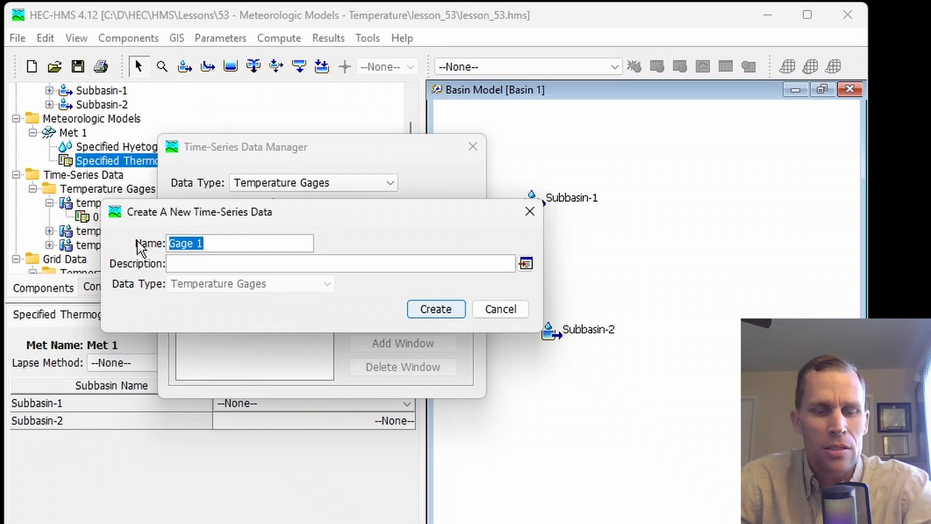
{"action": "type", "text": "temp_gage_sub1"}
{"action": "left_click", "coordinate": [436, 310]}
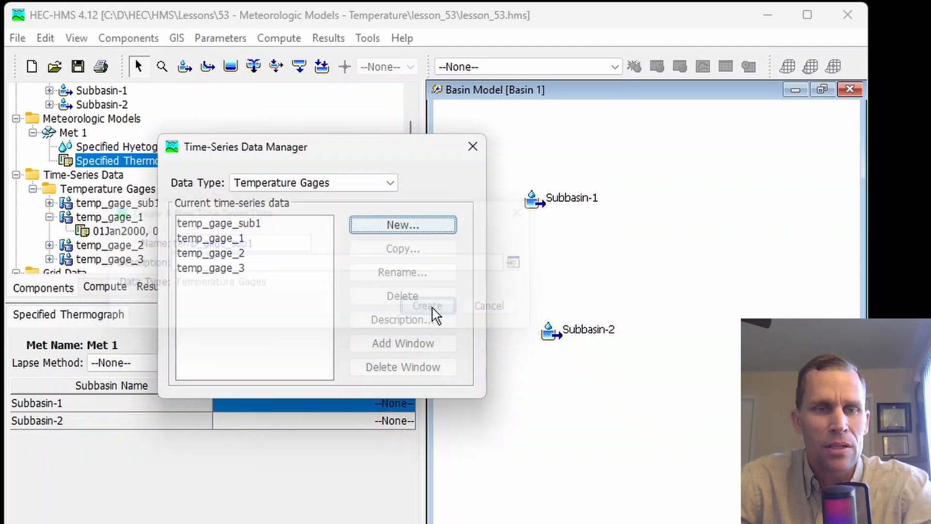
Create a second temperature gage named temp_gage_sub2 and view the settings of both new gages
{"action": "left_click", "coordinate": [388, 227]}
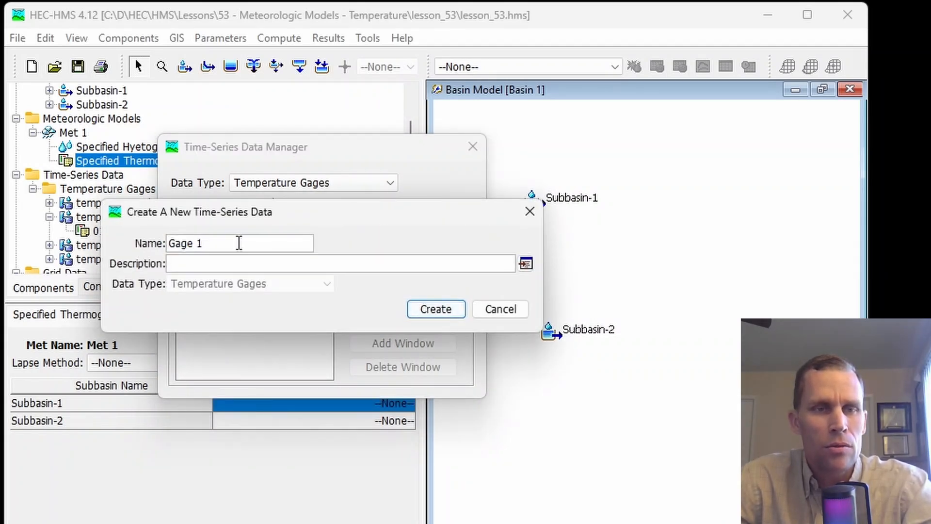
{"action": "left_click_drag", "start_coordinate": [152, 251], "coordinate": [150, 246]}
{"action": "type", "text": "temp_gage_sub2"}
{"action": "left_click", "coordinate": [434, 310]}
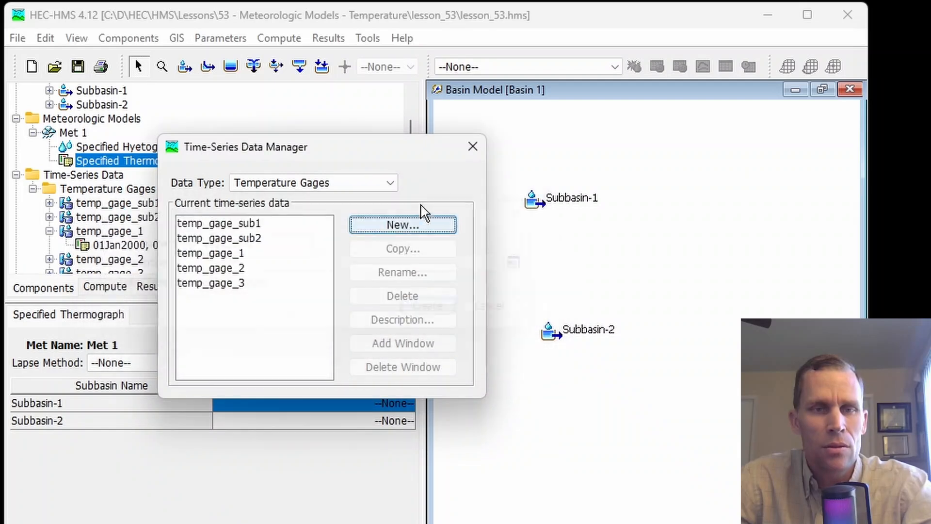
{"action": "left_click", "coordinate": [471, 154]}
{"action": "scroll", "coordinate": [156, 239], "scroll_direction": "down", "scroll_amount": 2}
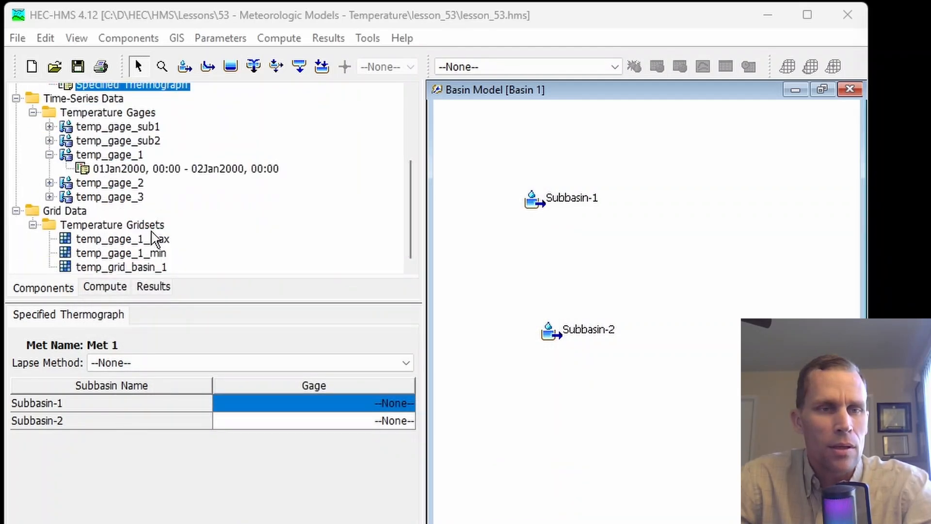
{"action": "left_click", "coordinate": [121, 127]}
{"action": "left_click", "coordinate": [124, 141]}
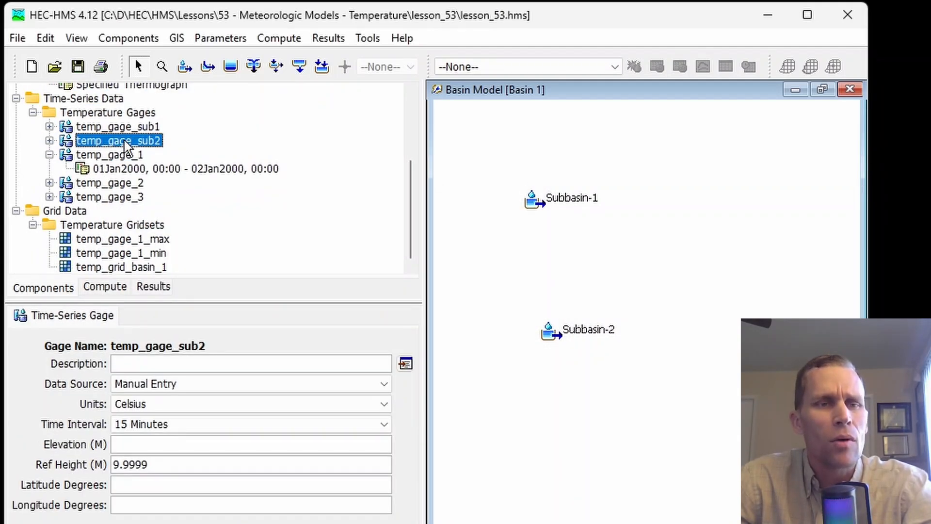
Assign temp_gage_sub1 to Subbasin-1 and temp_gage_sub2 to Subbasin-2 in Met 1's specified thermograph
{"action": "scroll", "coordinate": [129, 144], "scroll_direction": "up", "scroll_amount": 2}
{"action": "left_click", "coordinate": [136, 163]}
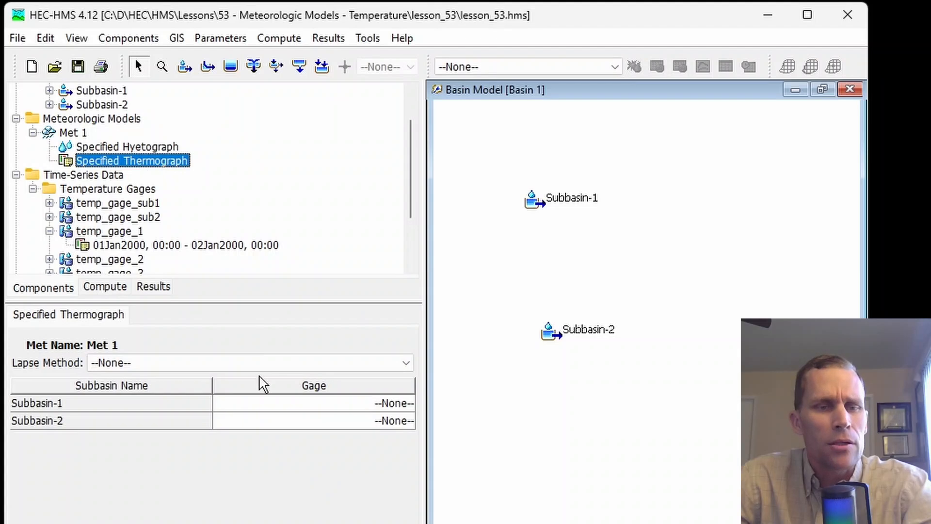
{"action": "left_click", "coordinate": [281, 410]}
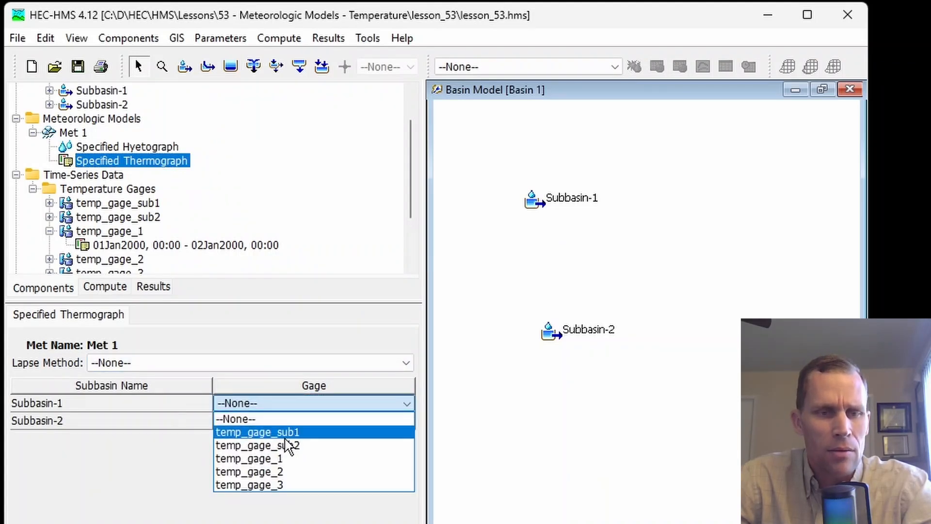
{"action": "left_click", "coordinate": [288, 431]}
{"action": "left_click", "coordinate": [300, 420]}
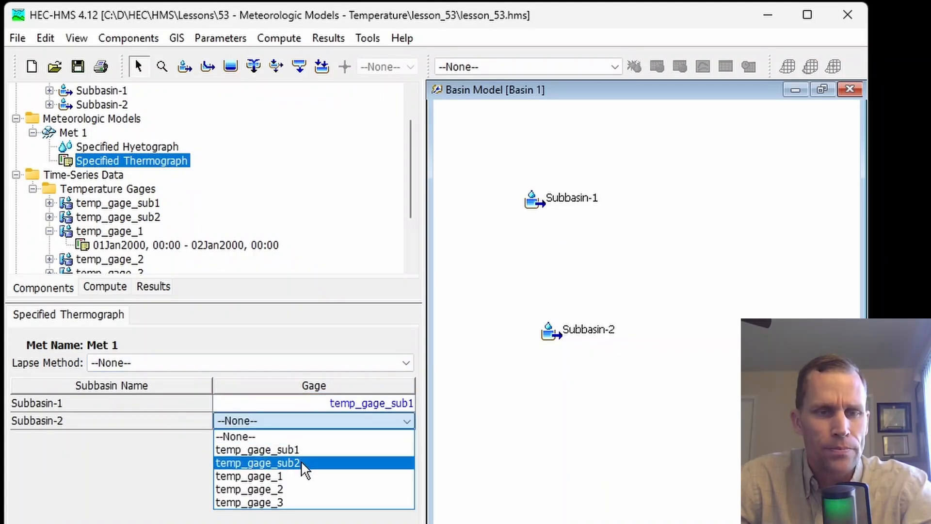
{"action": "left_click", "coordinate": [300, 462]}
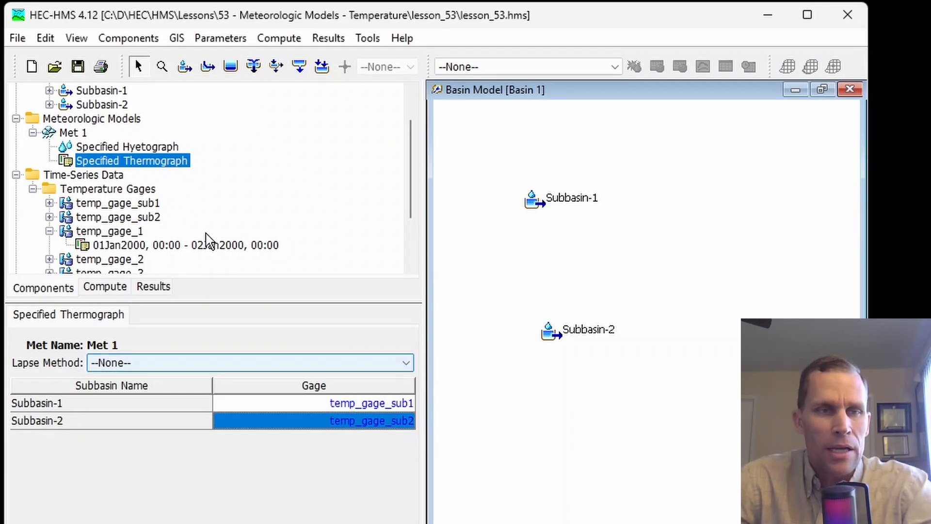
Set the thermograph's lapse method to Fixed and open Subbasin-1's lapse rate for editing
{"action": "left_click", "coordinate": [170, 363]}
{"action": "left_click", "coordinate": [163, 381]}
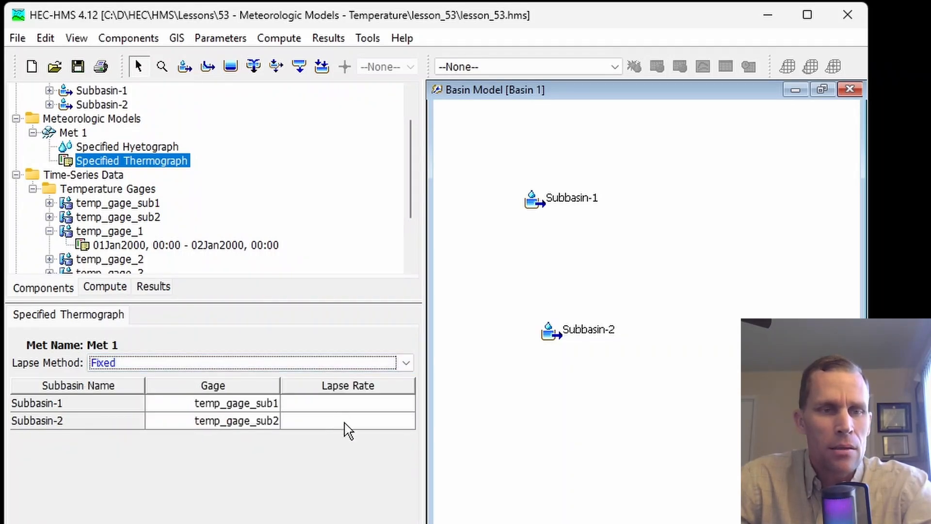
{"action": "left_click", "coordinate": [346, 402]}
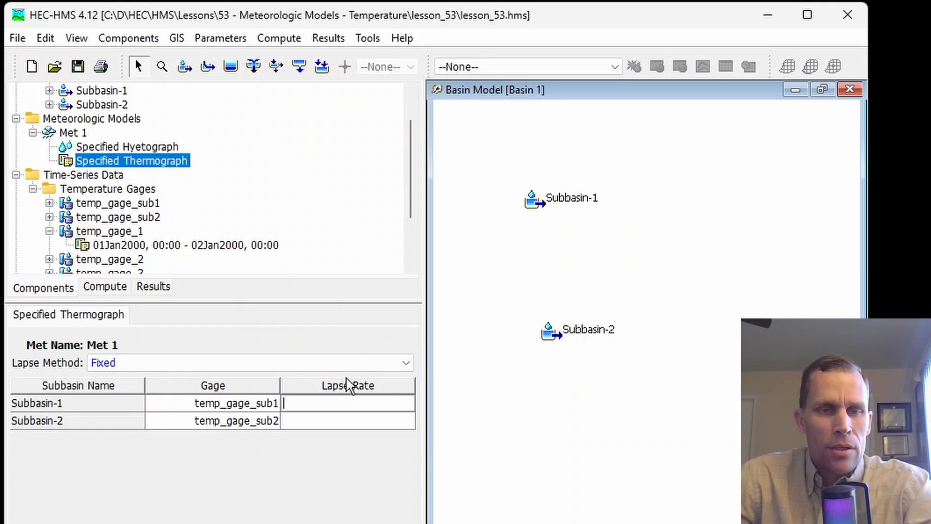